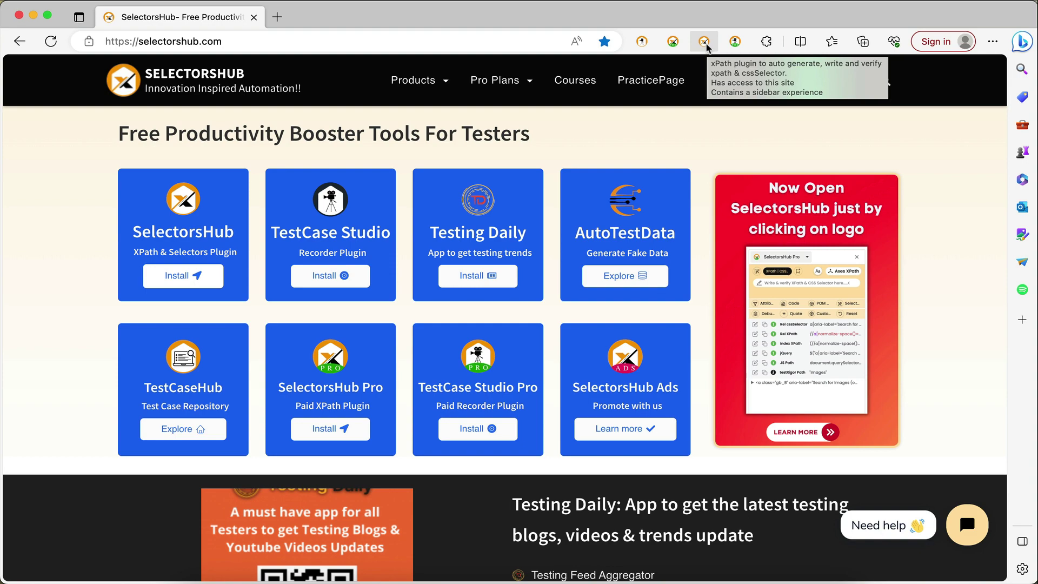
- Show the SelectorsHub side panel, switch it to the SelectorsHub Pro panel, and close it again
{"action": "left_click", "coordinate": [704, 42]}
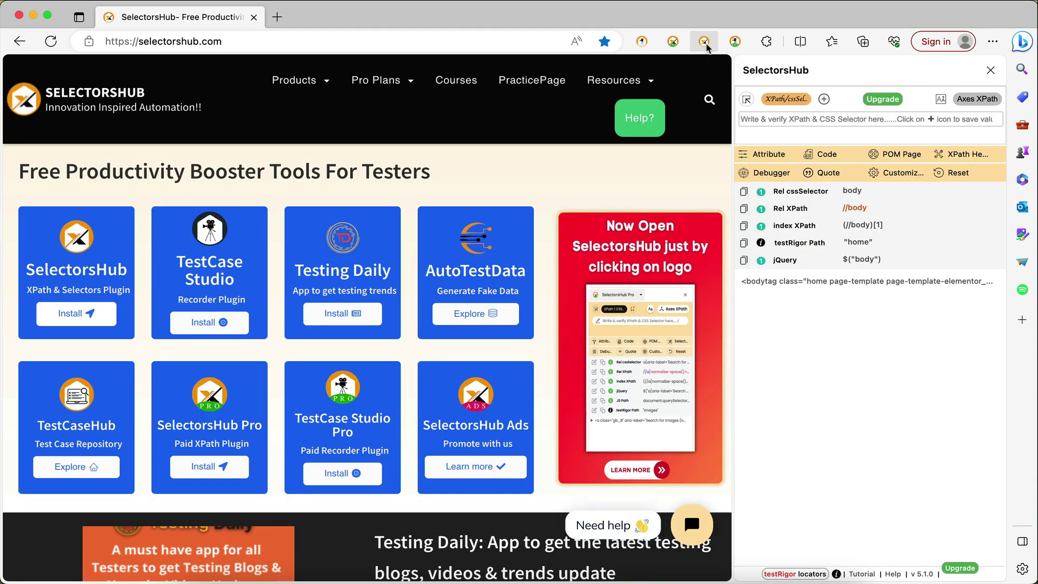
{"action": "left_click", "coordinate": [703, 42]}
{"action": "left_click", "coordinate": [673, 41]}
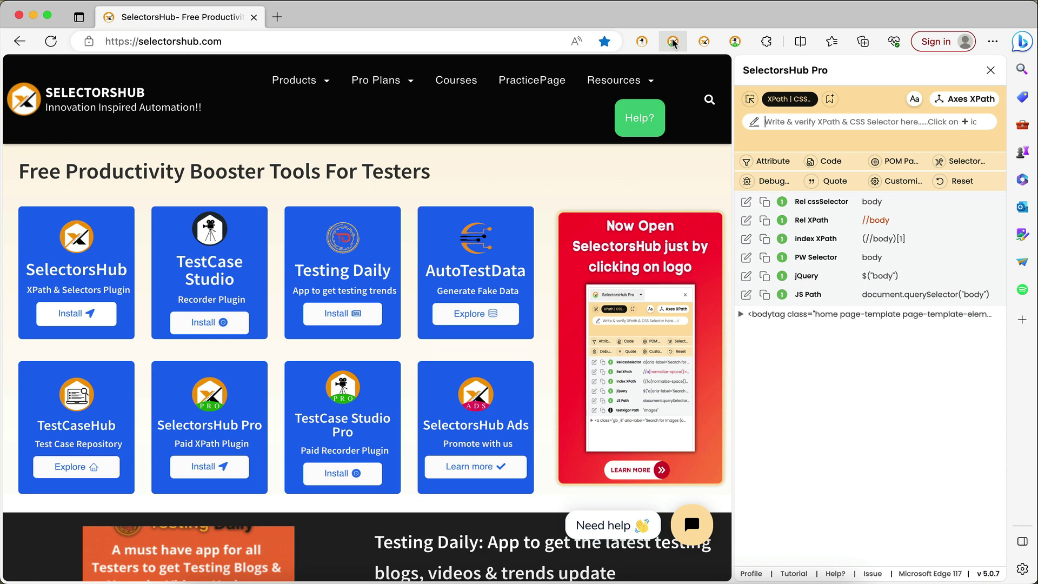
{"action": "left_click", "coordinate": [672, 41]}
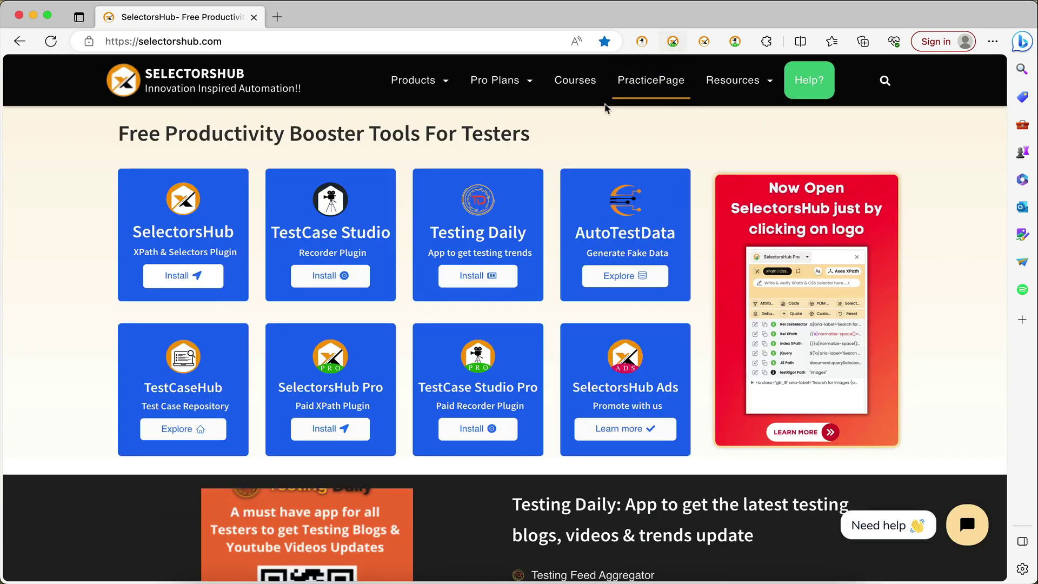
- Inspect the "Free Productivity Booster Tools For Testers" heading in the developer tools, view its SelectorsHub locators, and close the developer tools
{"action": "right_click", "coordinate": [596, 131]}
{"action": "left_click", "coordinate": [652, 527]}
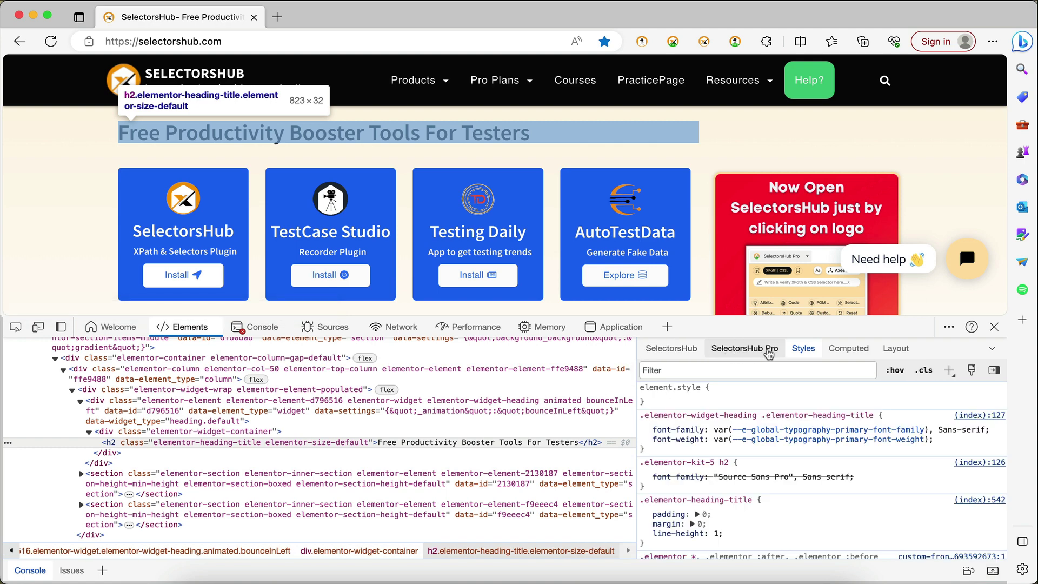
{"action": "left_click", "coordinate": [671, 349]}
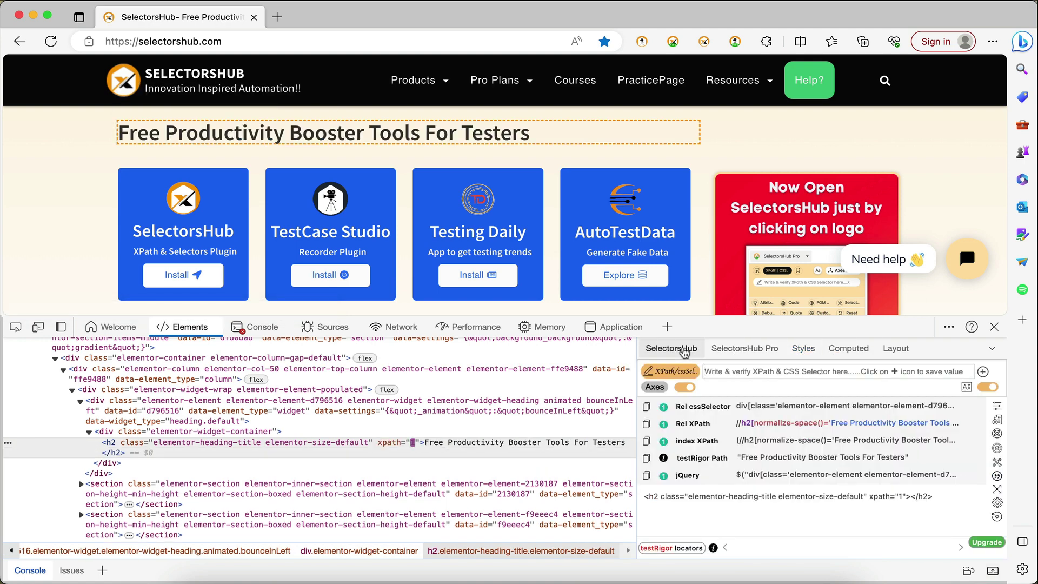
{"action": "left_click", "coordinate": [992, 327]}
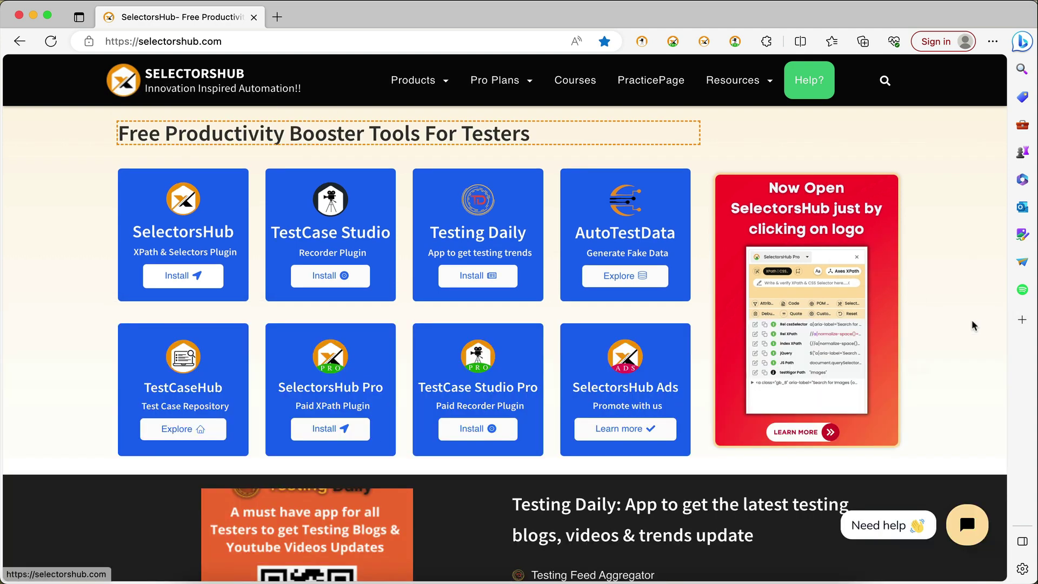
- Demonstrate toggling the SelectorsHub side panel open and closed on the home page
{"action": "left_click", "coordinate": [698, 44]}
{"action": "left_click", "coordinate": [699, 44]}
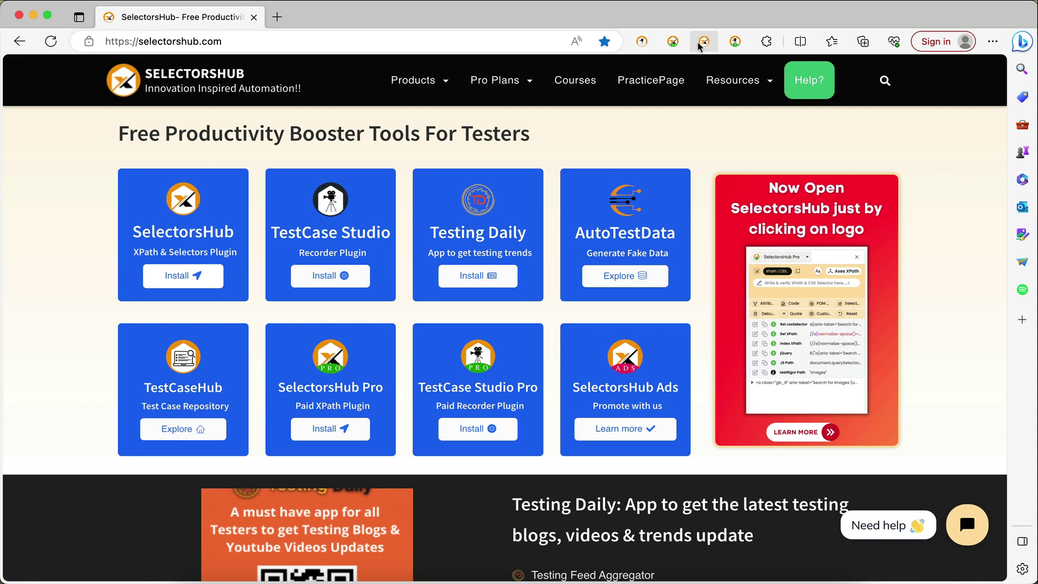
{"action": "left_click", "coordinate": [698, 45]}
{"action": "left_click", "coordinate": [690, 144]}
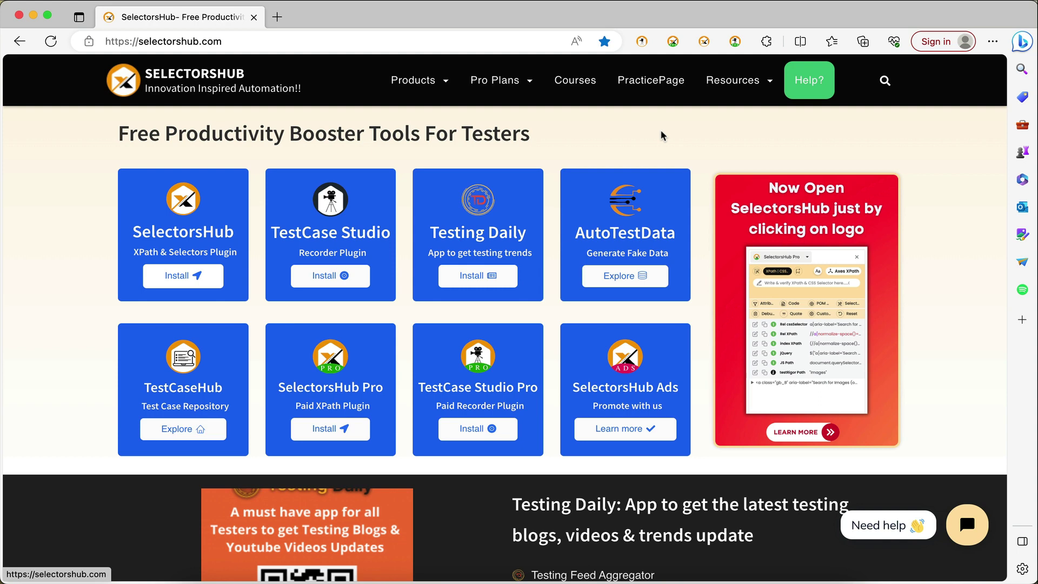
{"action": "key", "text": "super+alt+i"}
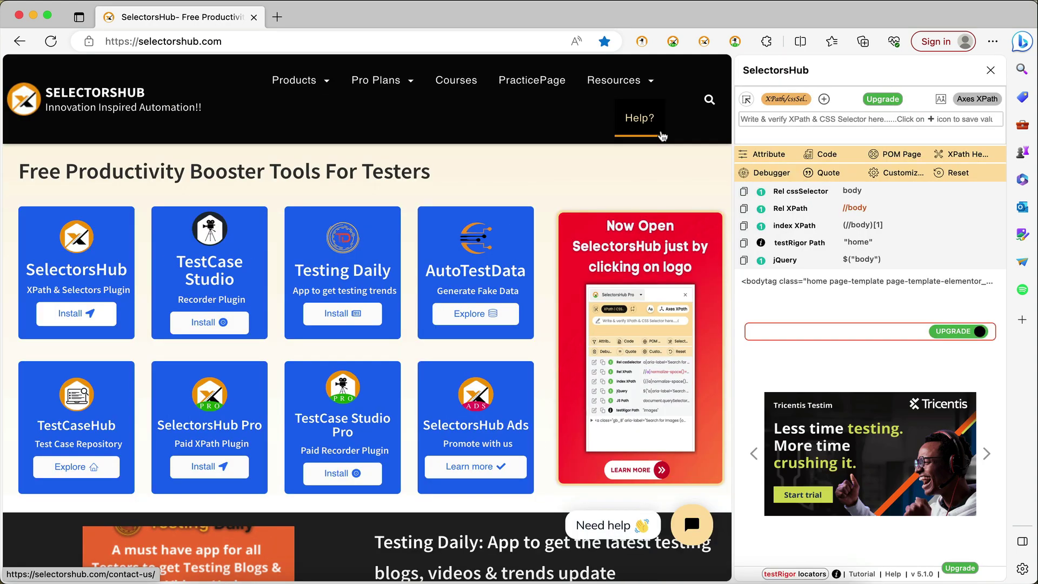
{"action": "key", "text": "super+alt+i"}
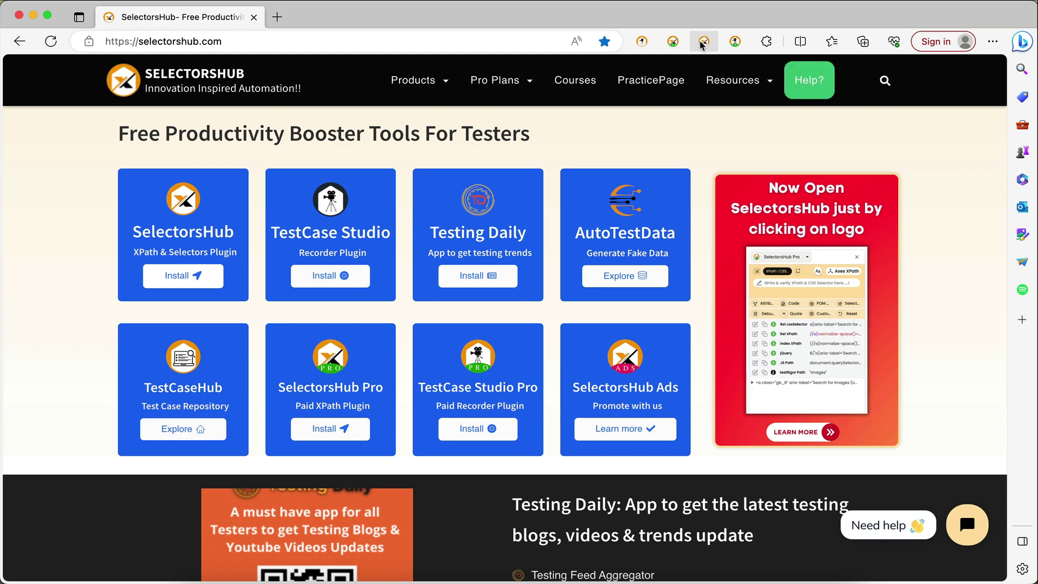
- Go from the SelectorsHub extension's management page to the keyboard shortcuts settings for extensions
{"action": "right_click", "coordinate": [702, 44]}
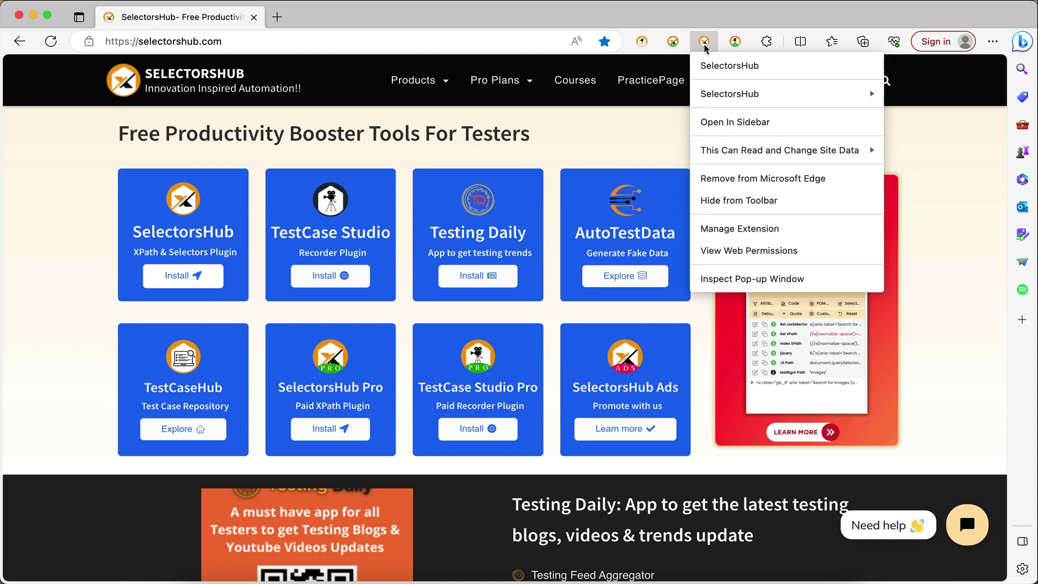
{"action": "left_click", "coordinate": [734, 229]}
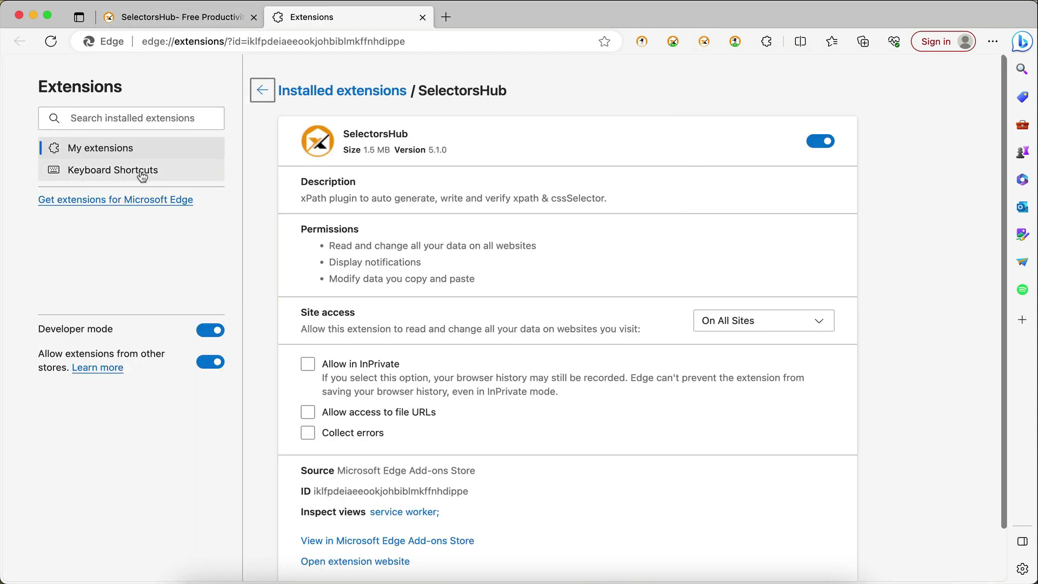
{"action": "left_click", "coordinate": [117, 174]}
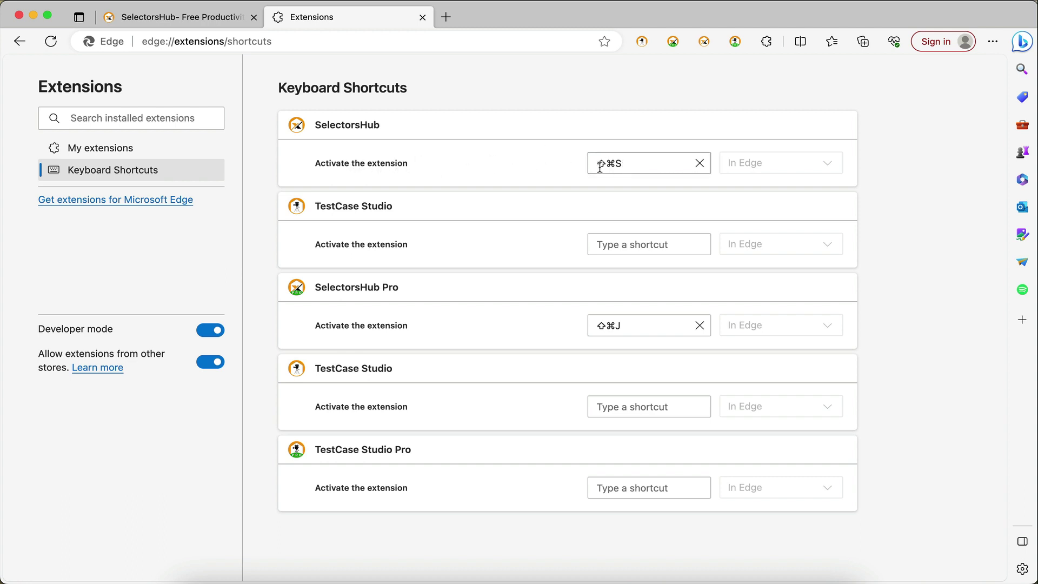
- Set the activation shortcut of the SelectorsHub extension to Shift+Command+S
{"action": "left_click", "coordinate": [629, 163]}
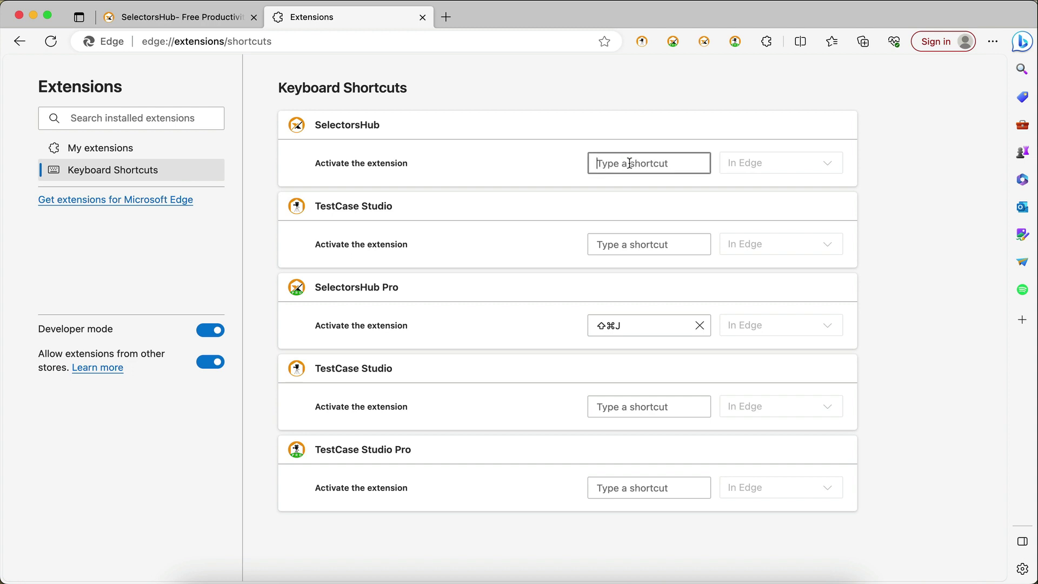
{"action": "key", "text": "shift"}
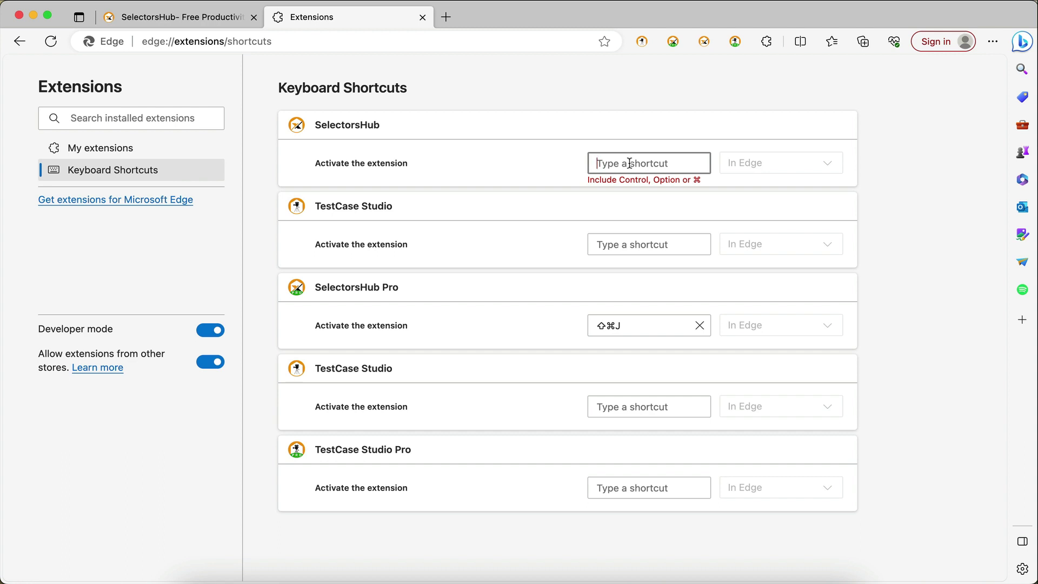
{"action": "key", "text": "super+shift"}
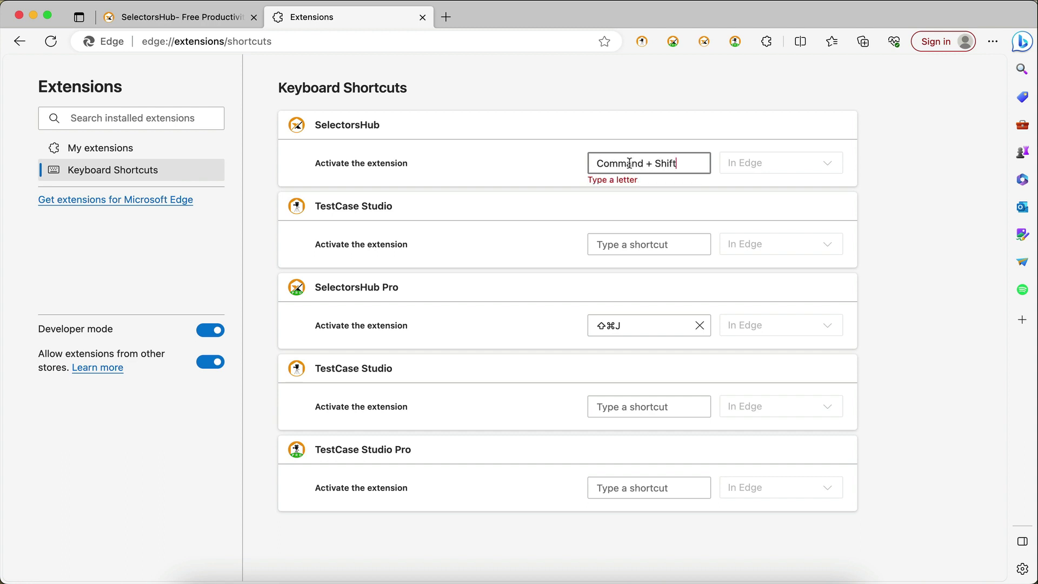
{"action": "key", "text": "super+shift+s"}
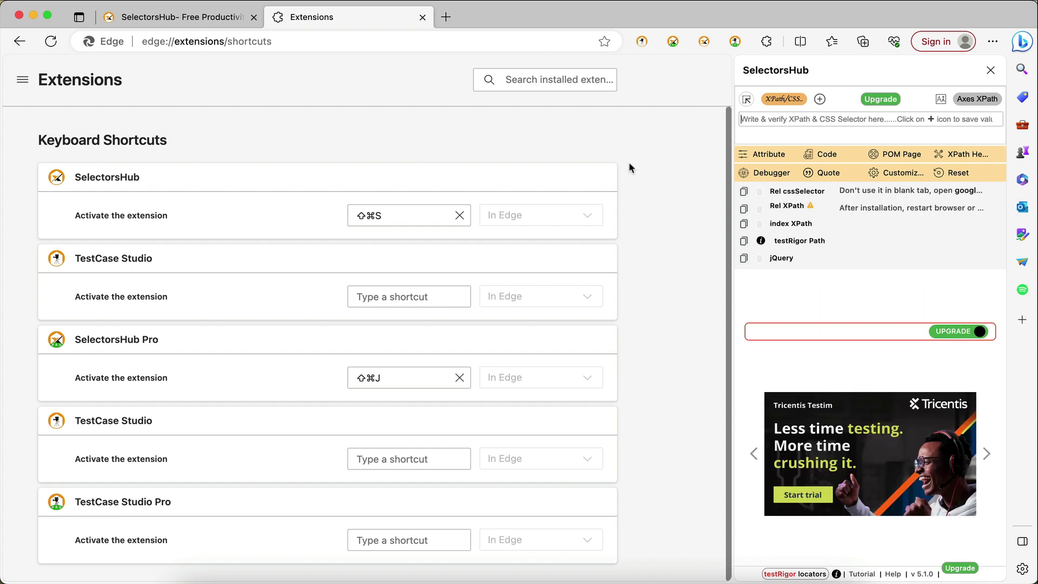
{"action": "left_click", "coordinate": [340, 324]}
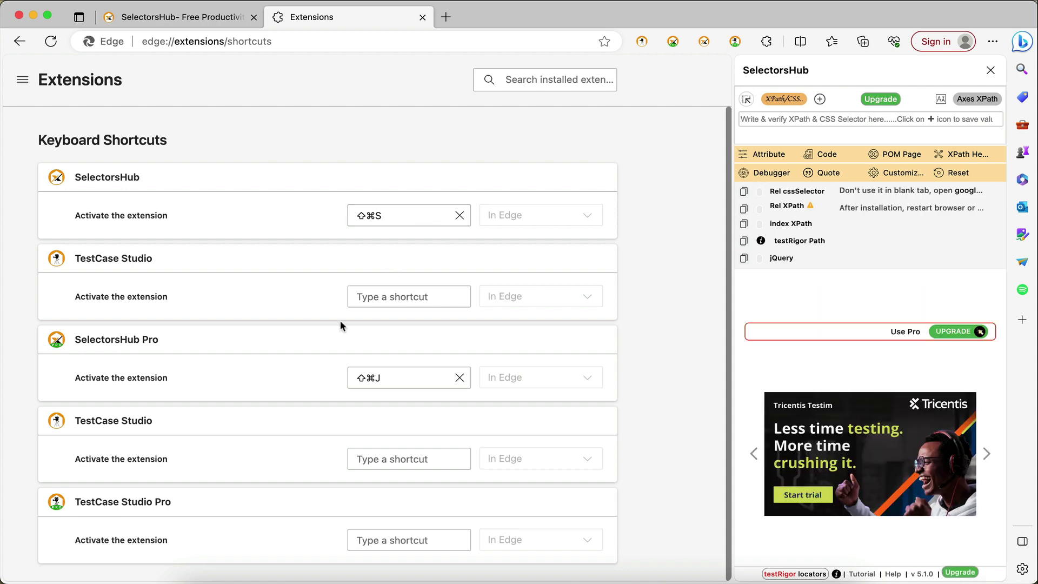
- Set the activation shortcut of the SelectorsHub Pro extension to Shift+Command+K
{"action": "left_click", "coordinate": [393, 378]}
{"action": "key", "text": "s"}
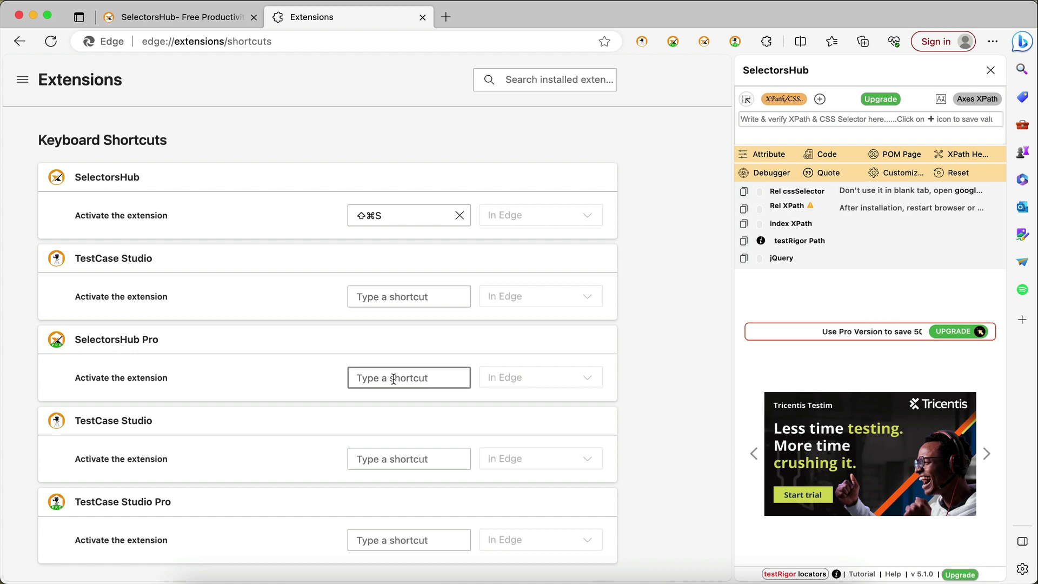
{"action": "key", "text": "super+shift+k"}
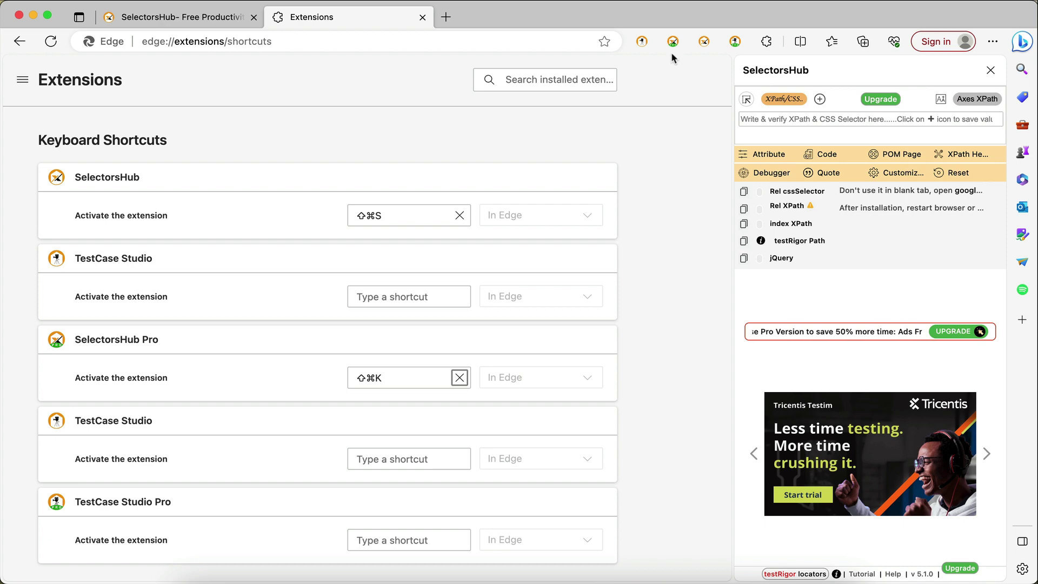
- Test the activation shortcuts of SelectorsHub Pro and SelectorsHub with the side panel closed first, and close the Extensions page
{"action": "left_click", "coordinate": [704, 43]}
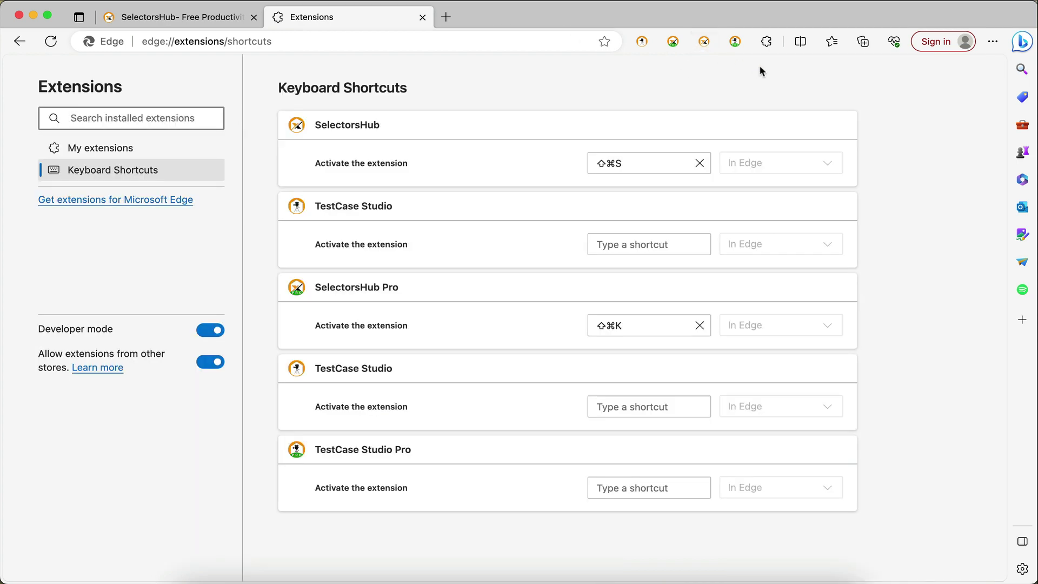
{"action": "key", "text": "shift+super+k"}
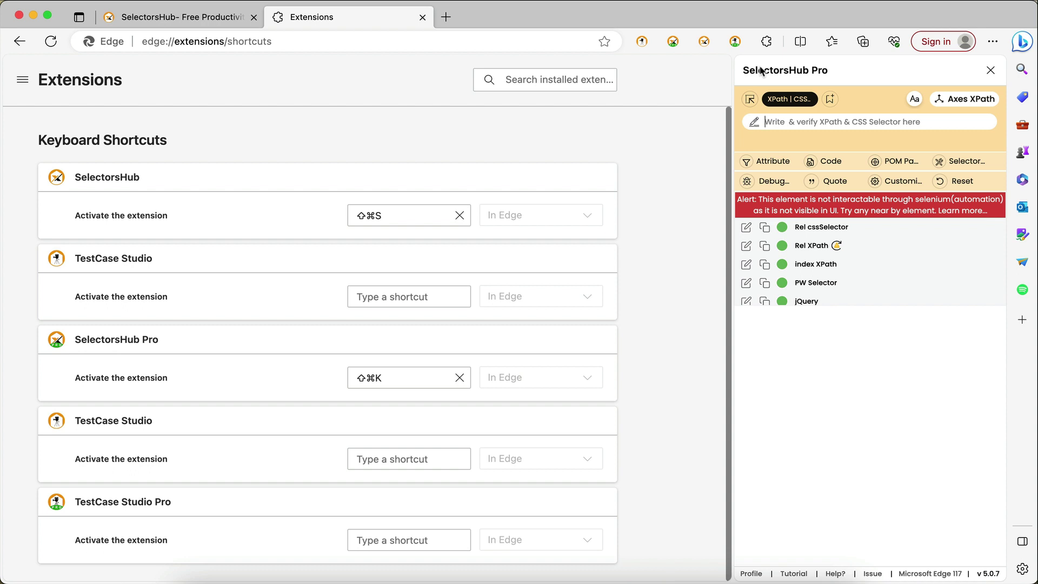
{"action": "key", "text": "shift+super+s"}
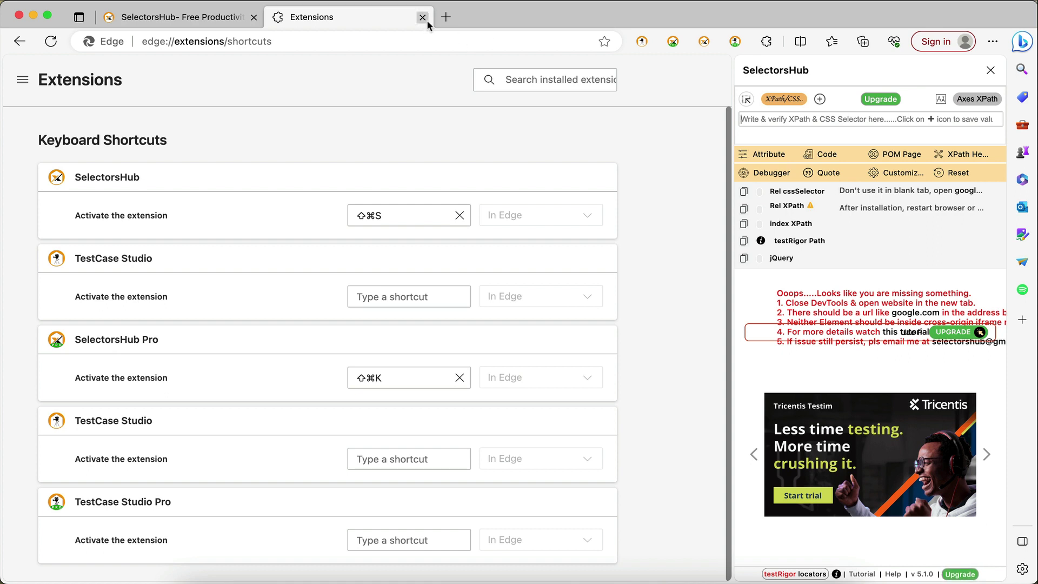
{"action": "left_click", "coordinate": [704, 41]}
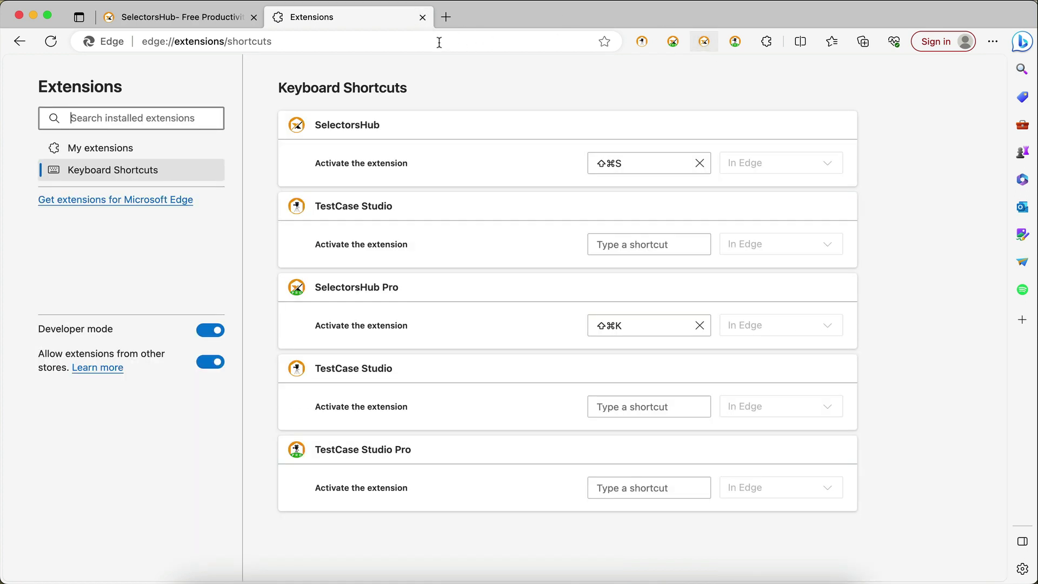
{"action": "left_click", "coordinate": [422, 18]}
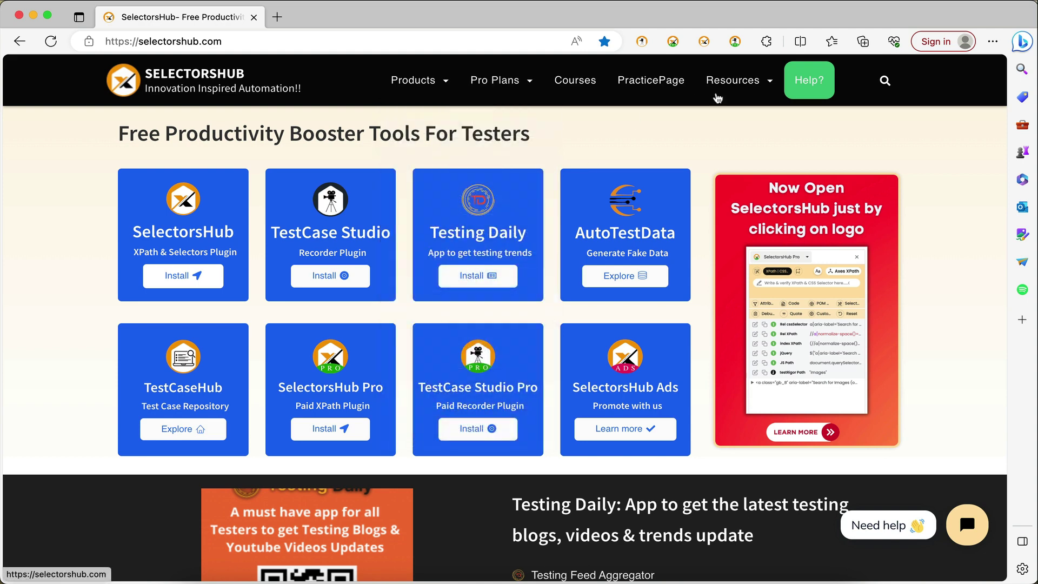
- Search the website for "selectorshub 5.0" and open the article "What's new in SelectorsHub 5.0"
{"action": "left_click", "coordinate": [884, 81]}
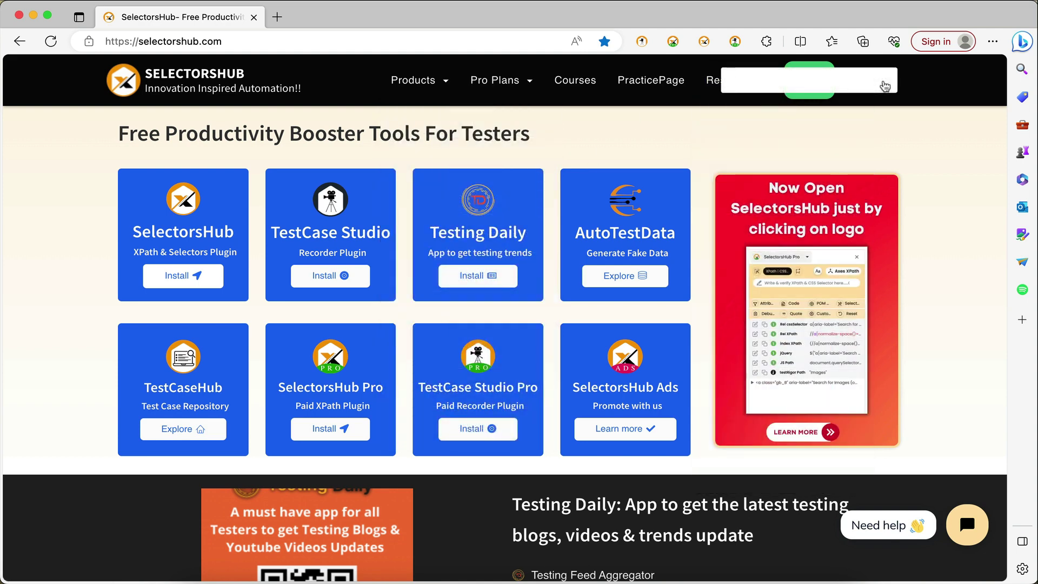
{"action": "type", "text": "selectorshub 5.0"}
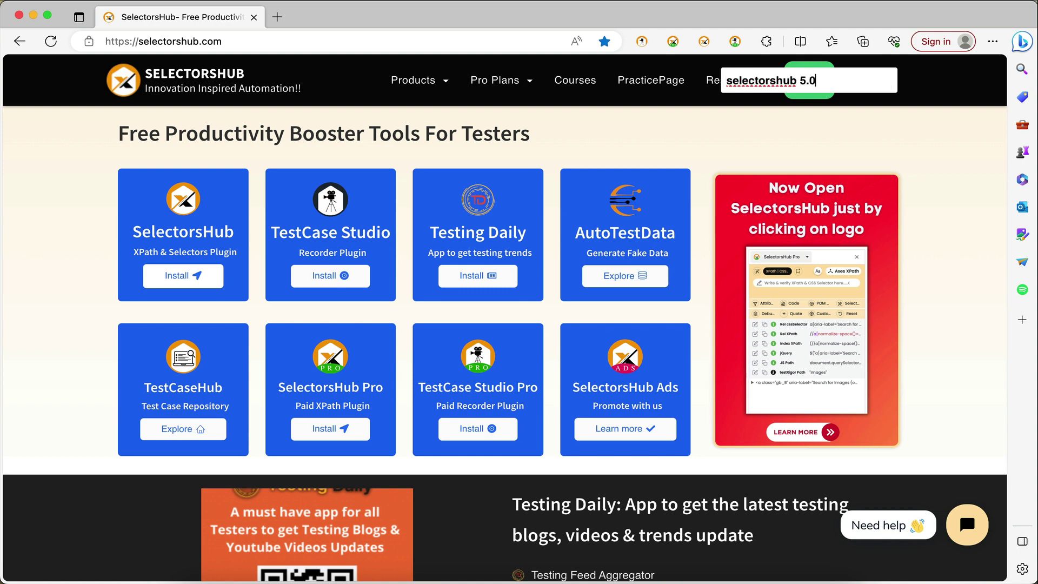
{"action": "key", "text": "Return"}
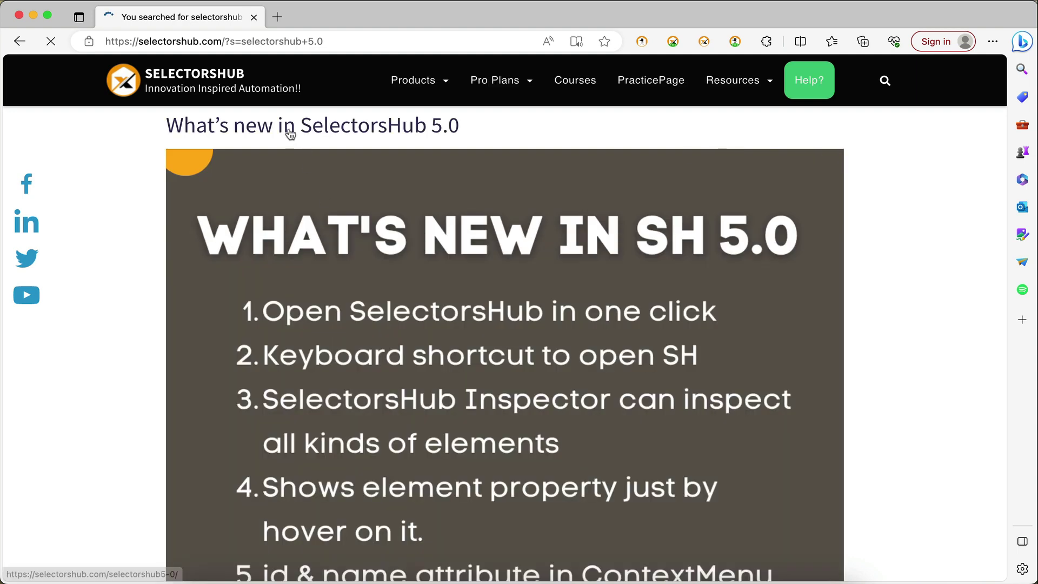
{"action": "left_click", "coordinate": [290, 130]}
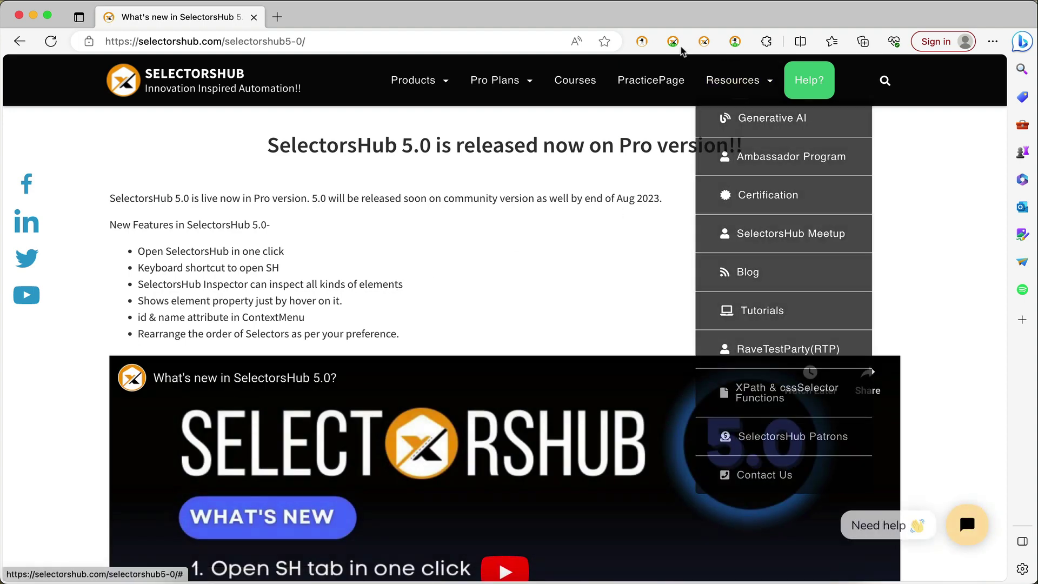
- Use the SelectorsHub Pro inspector on the article's heading, the "Shows element property" bullet and the "SelectorsHub Inspector" bullet, and end inspection
{"action": "left_click", "coordinate": [673, 42]}
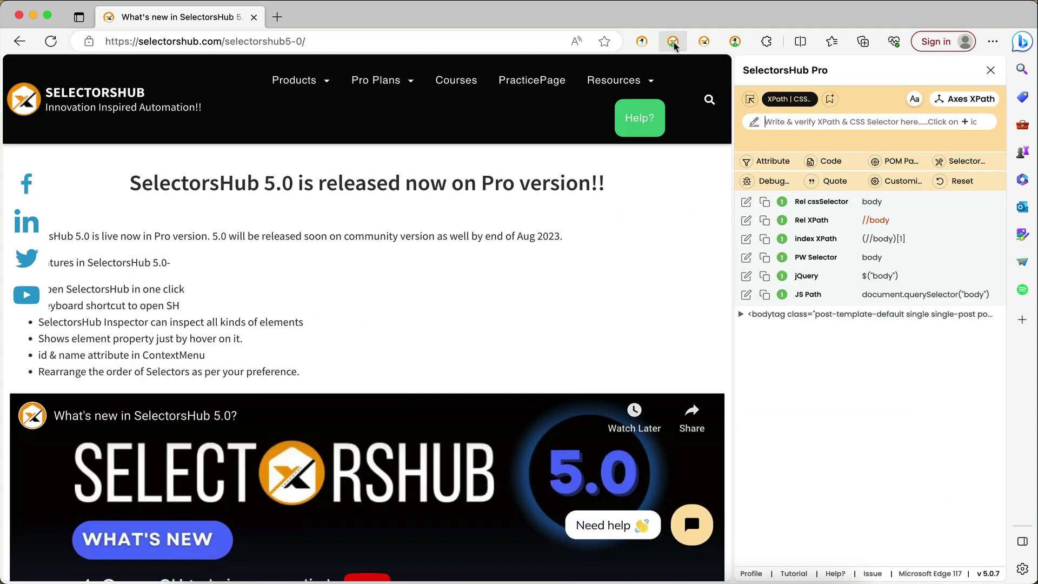
{"action": "left_click", "coordinate": [749, 99]}
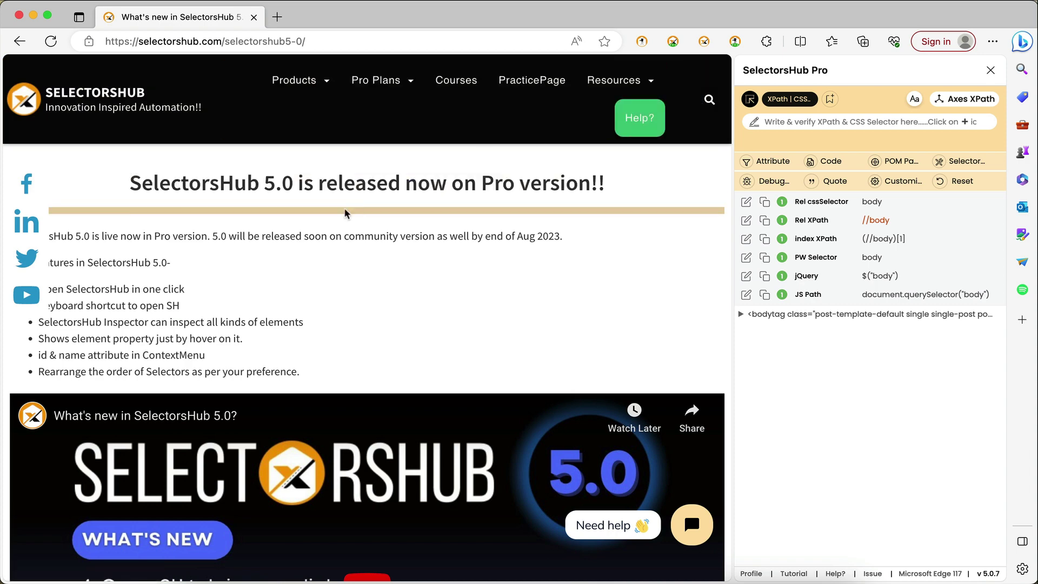
{"action": "left_click", "coordinate": [310, 189]}
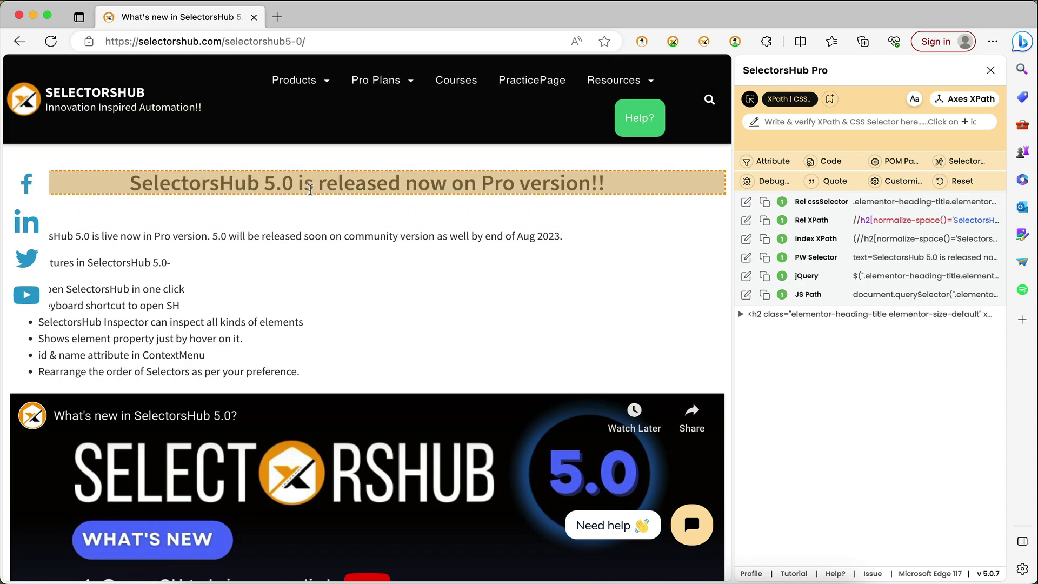
{"action": "left_click", "coordinate": [204, 331]}
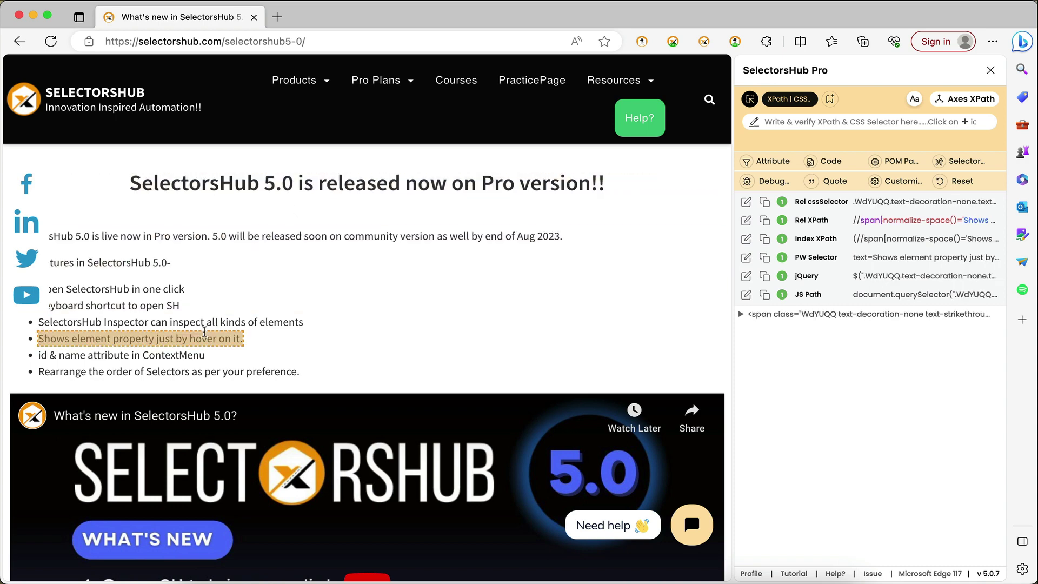
{"action": "left_click", "coordinate": [205, 322]}
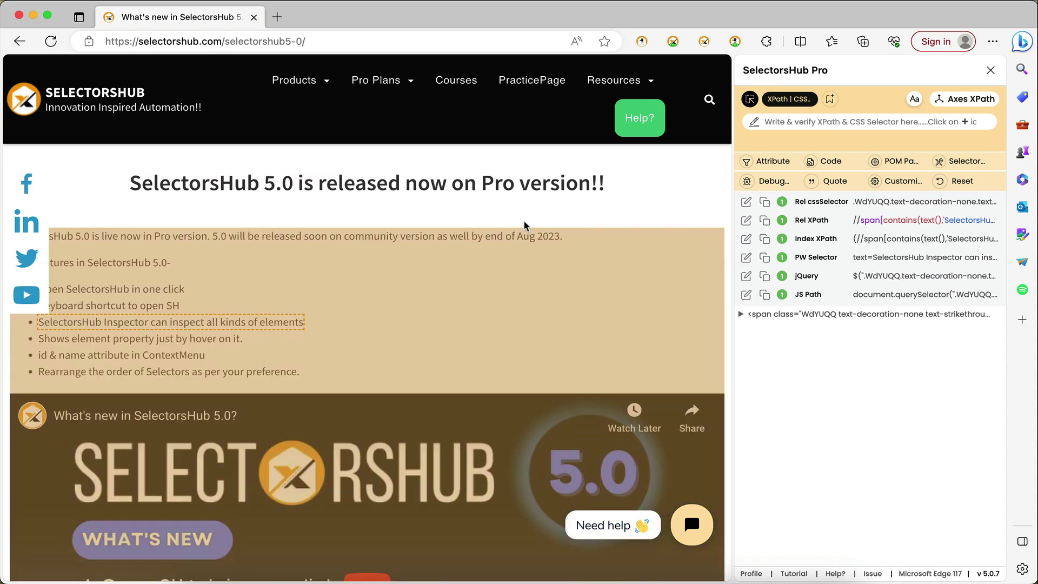
{"action": "key", "text": "Escape"}
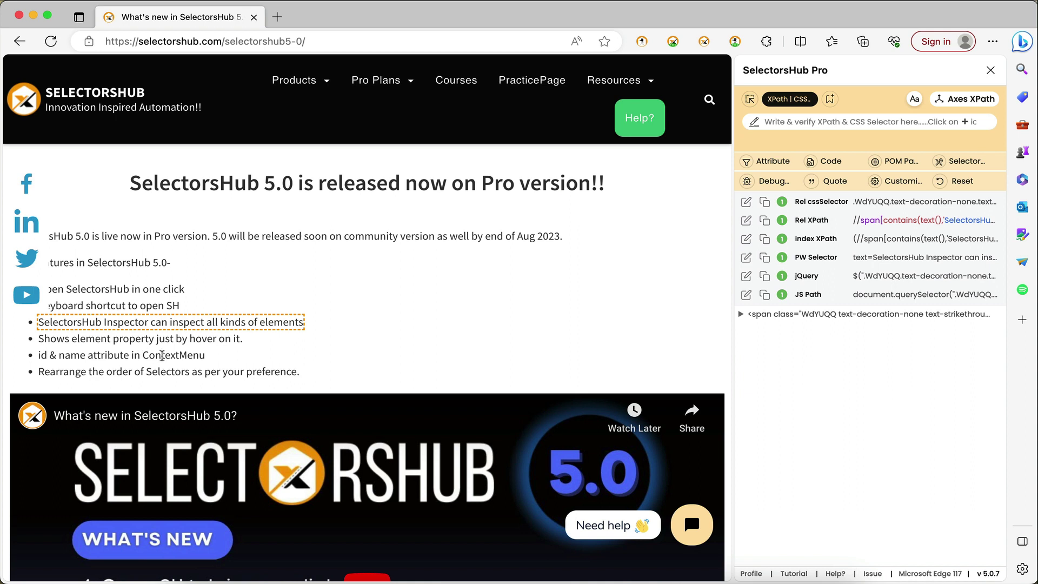
- Check the Copy Id and Copy Name options of SelectorsHub Pro for the article's heading without copying anything
{"action": "right_click", "coordinate": [384, 179]}
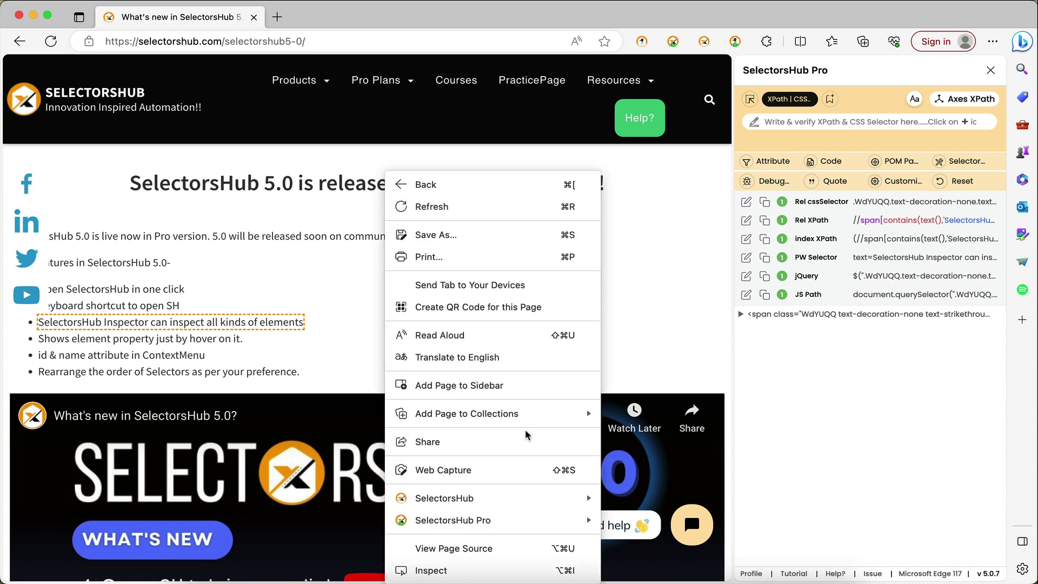
{"action": "mouse_move", "coordinate": [571, 520]}
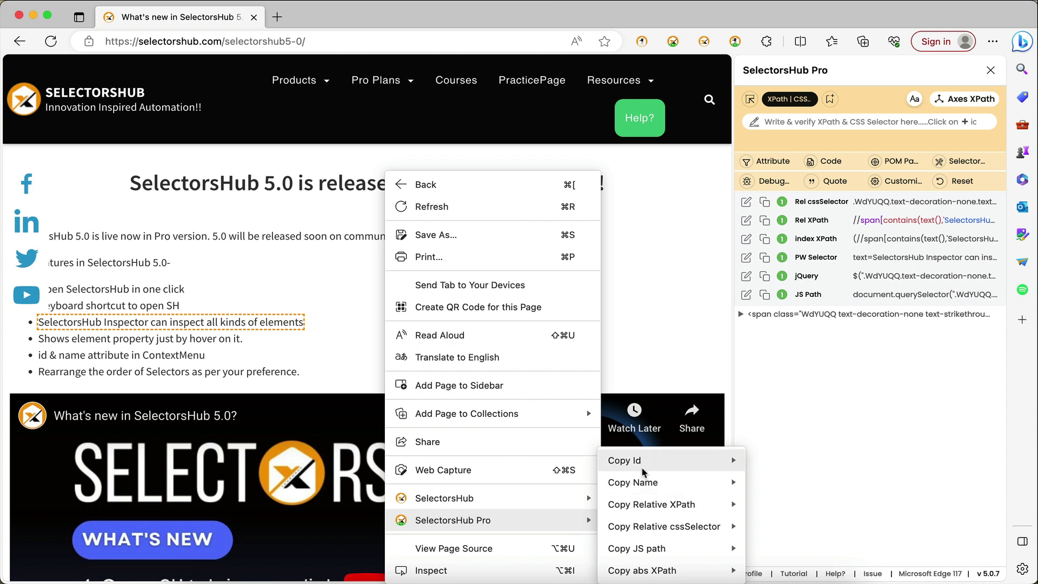
{"action": "mouse_move", "coordinate": [641, 461]}
{"action": "mouse_move", "coordinate": [649, 484]}
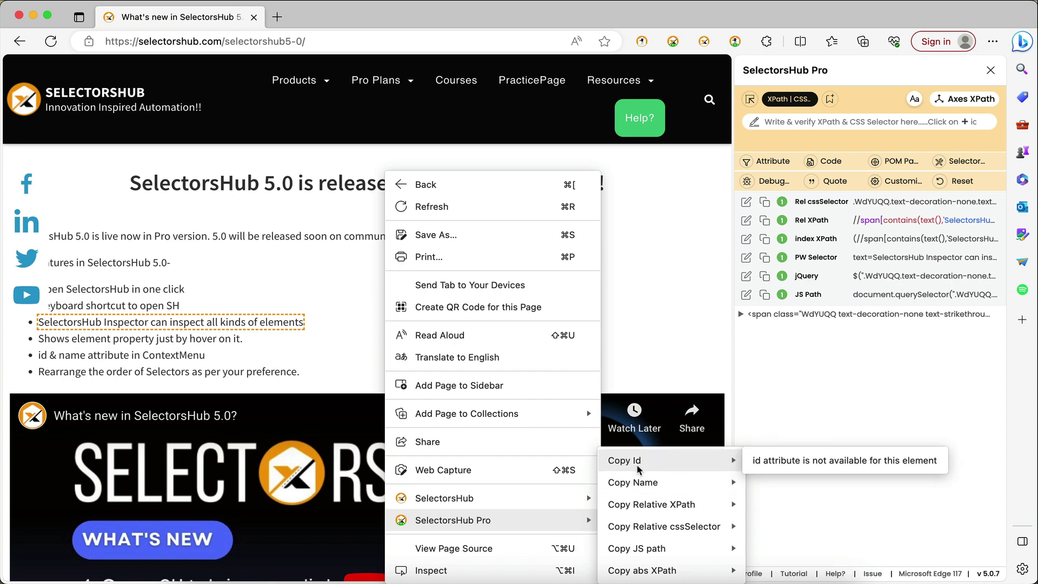
{"action": "left_click", "coordinate": [640, 312]}
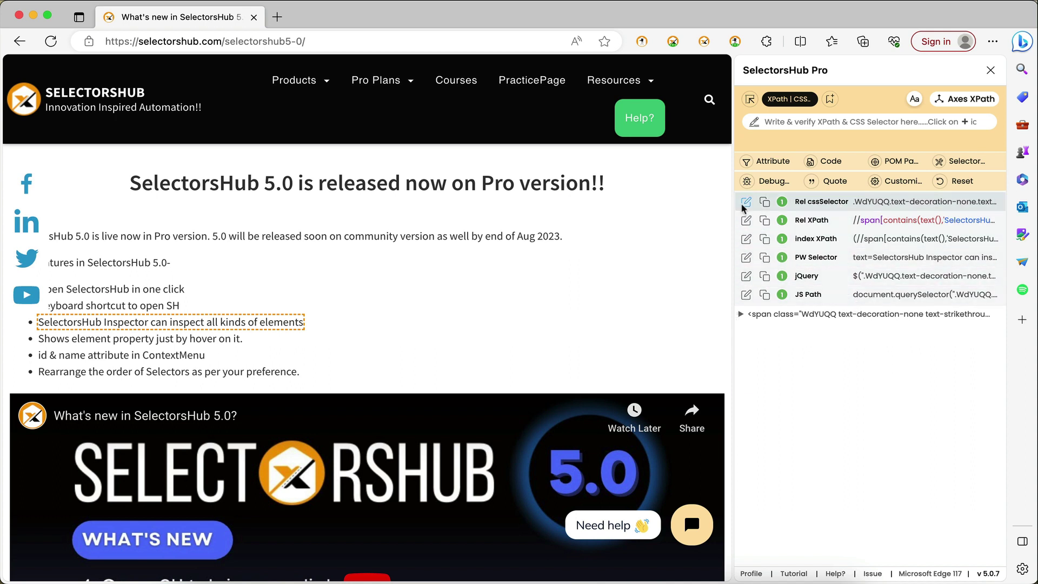
- Move the Rel cssSelector row below jQuery in the generated selectors list
{"action": "left_click_drag", "start_coordinate": [755, 202], "coordinate": [761, 280]}
{"action": "scroll", "coordinate": [756, 249], "scroll_direction": "down", "scroll_amount": 3}
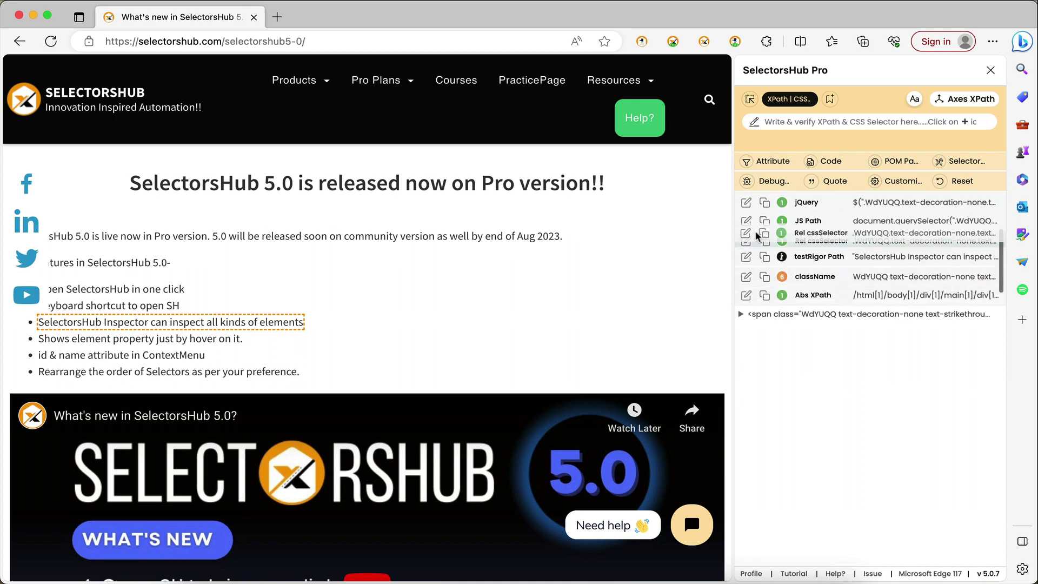
{"action": "scroll", "coordinate": [755, 217], "scroll_direction": "up", "scroll_amount": 3}
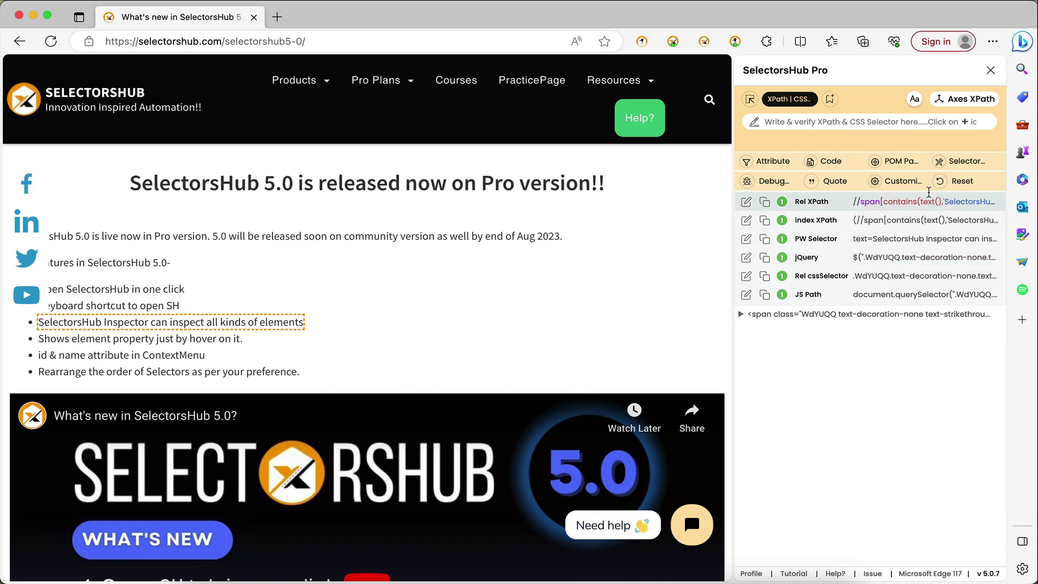
- Review the Customize UI options and the Attribute settings of SelectorsHub Pro, closing each again
{"action": "left_click", "coordinate": [892, 186]}
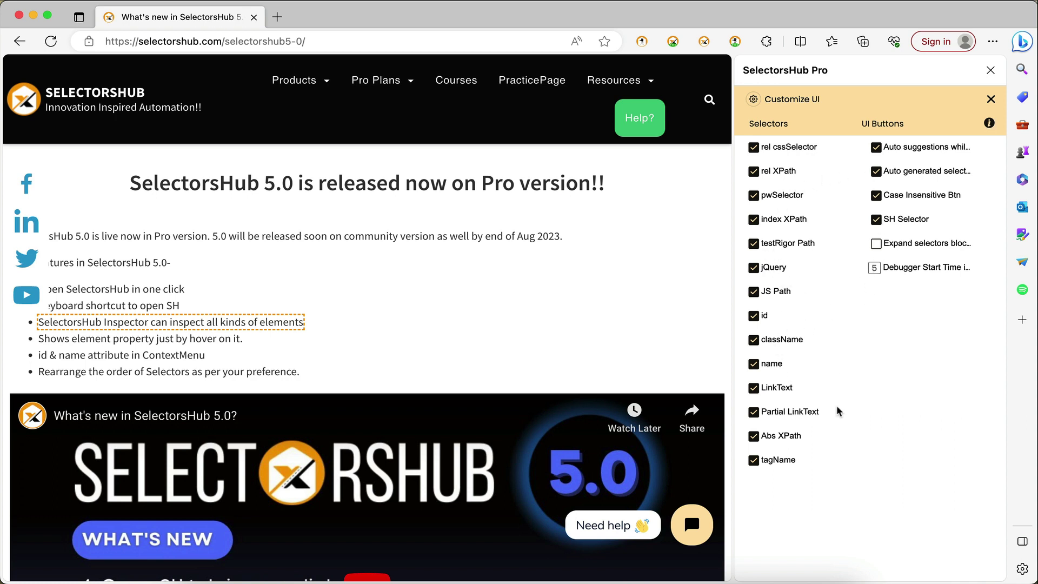
{"action": "left_click", "coordinate": [992, 101]}
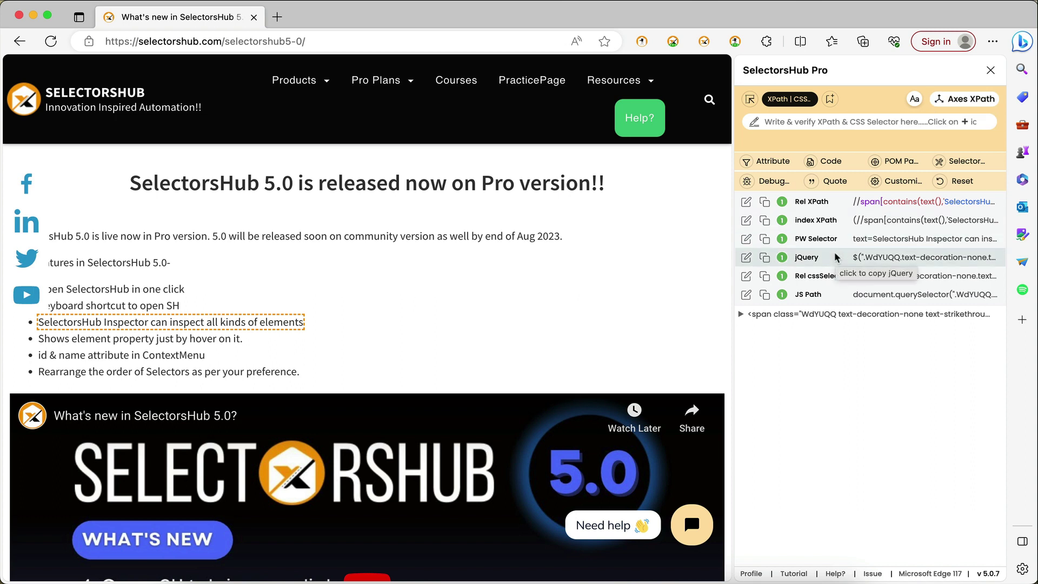
{"action": "left_click", "coordinate": [778, 161]}
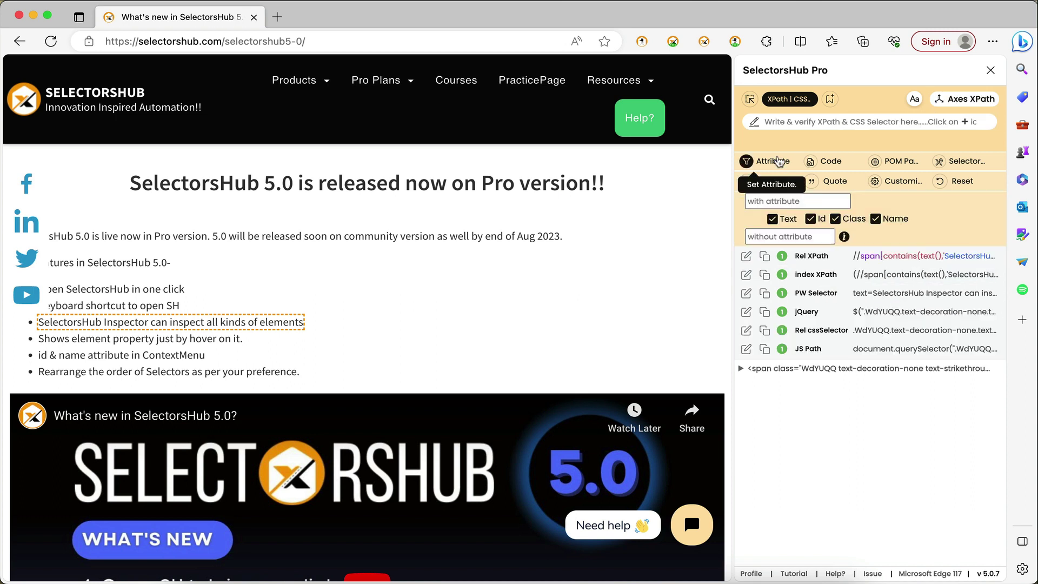
{"action": "left_click", "coordinate": [778, 161]}
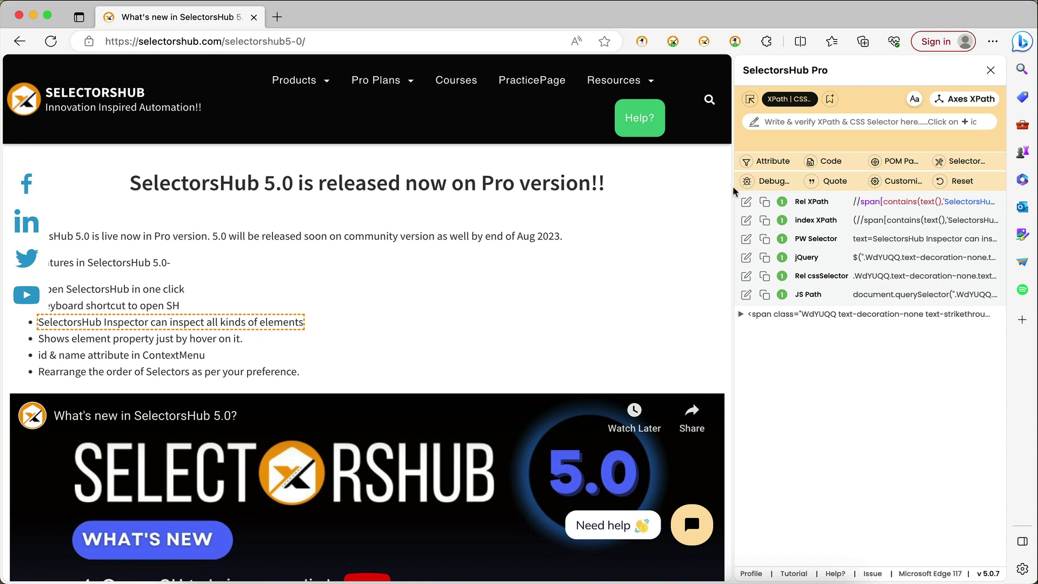
- Generate an Axes XPath with the PracticePage link as parent and the Courses link as child
{"action": "mouse_move", "coordinate": [733, 186]}
{"action": "left_mouse_down"}
{"action": "mouse_move", "coordinate": [591, 186]}
{"action": "mouse_move", "coordinate": [735, 185]}
{"action": "left_mouse_up"}
{"action": "left_click", "coordinate": [964, 98]}
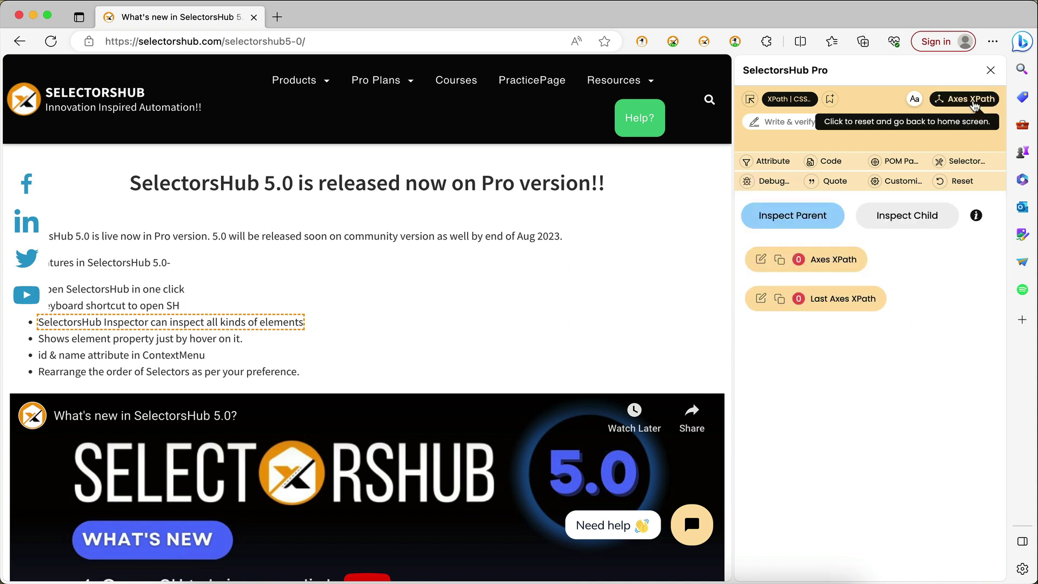
{"action": "left_click", "coordinate": [750, 99]}
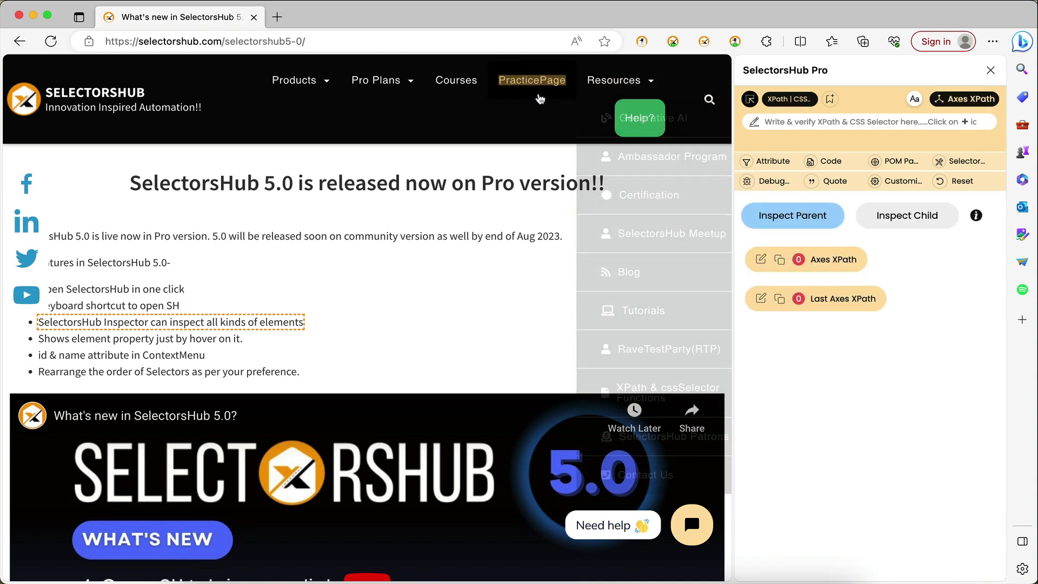
{"action": "left_click", "coordinate": [465, 84]}
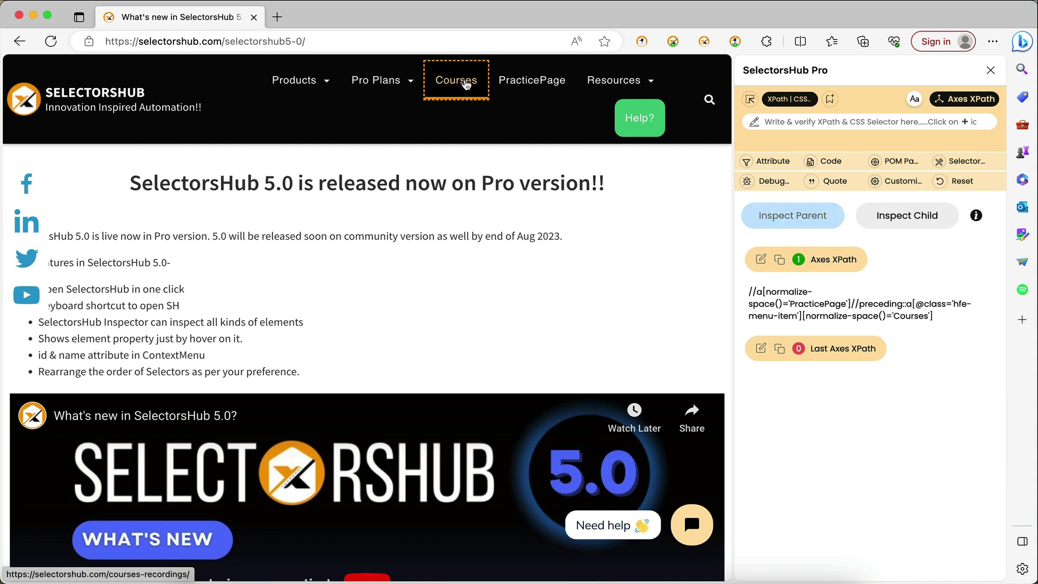
- Generate an Axes XPath from the article's heading to the paragraph below it, and leave Axes XPath mode
{"action": "left_click", "coordinate": [749, 99]}
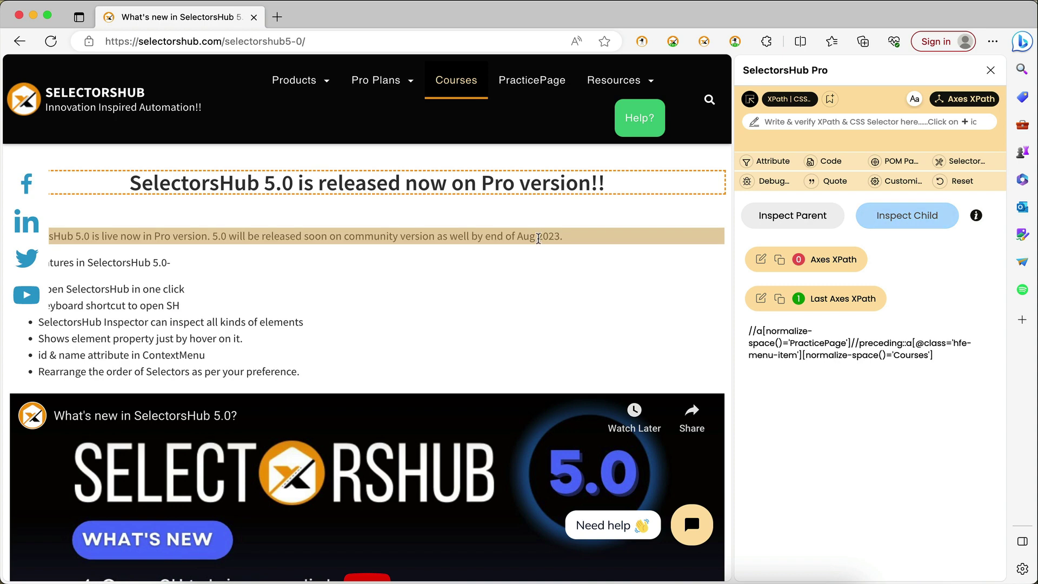
{"action": "left_click", "coordinate": [538, 239]}
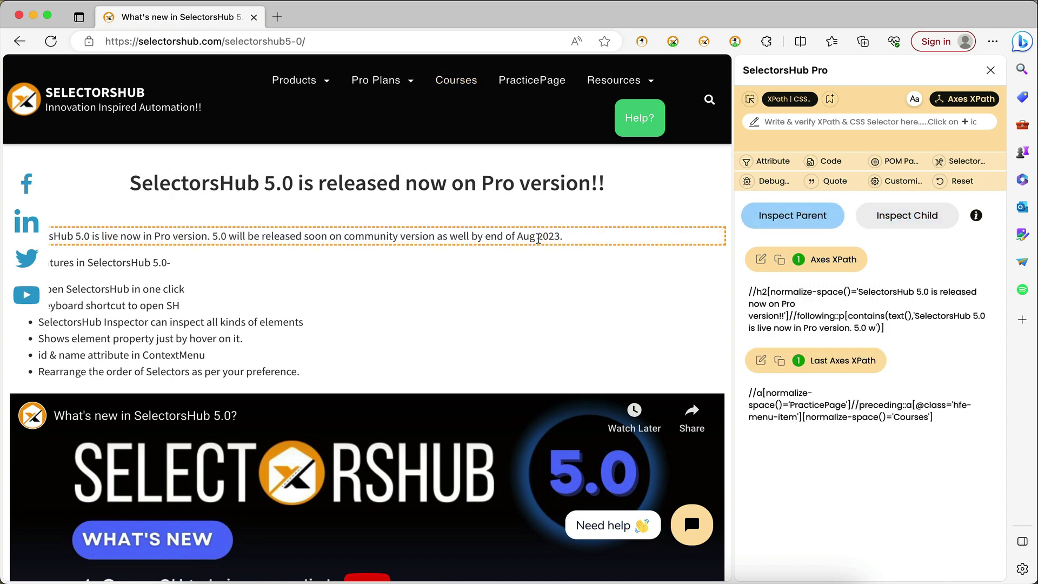
{"action": "left_click", "coordinate": [956, 101]}
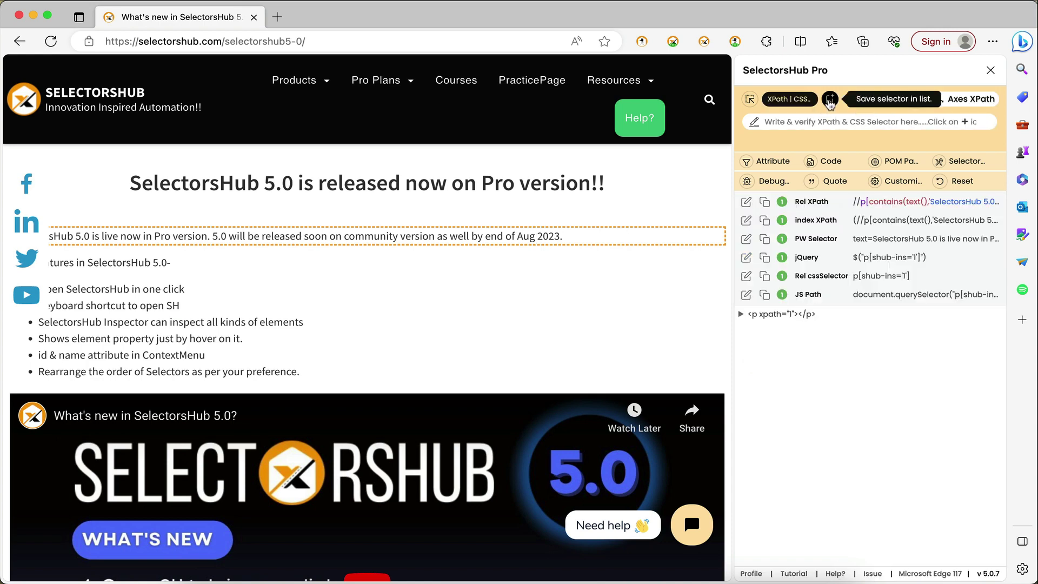
- Preview the selectors generated with the driver.findElement command, and switch the command code off again
{"action": "left_click", "coordinate": [787, 101]}
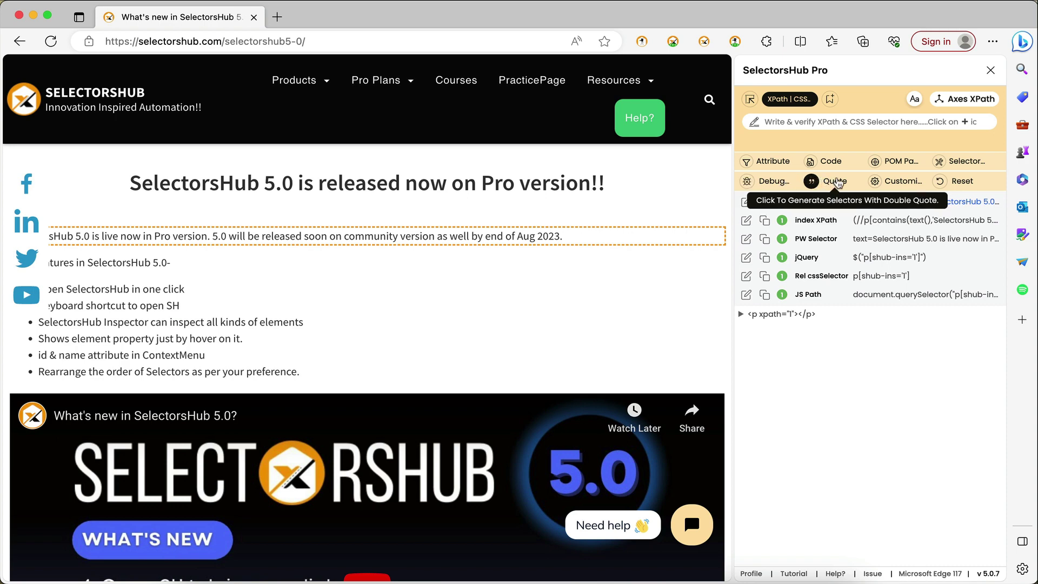
{"action": "left_click", "coordinate": [829, 162]}
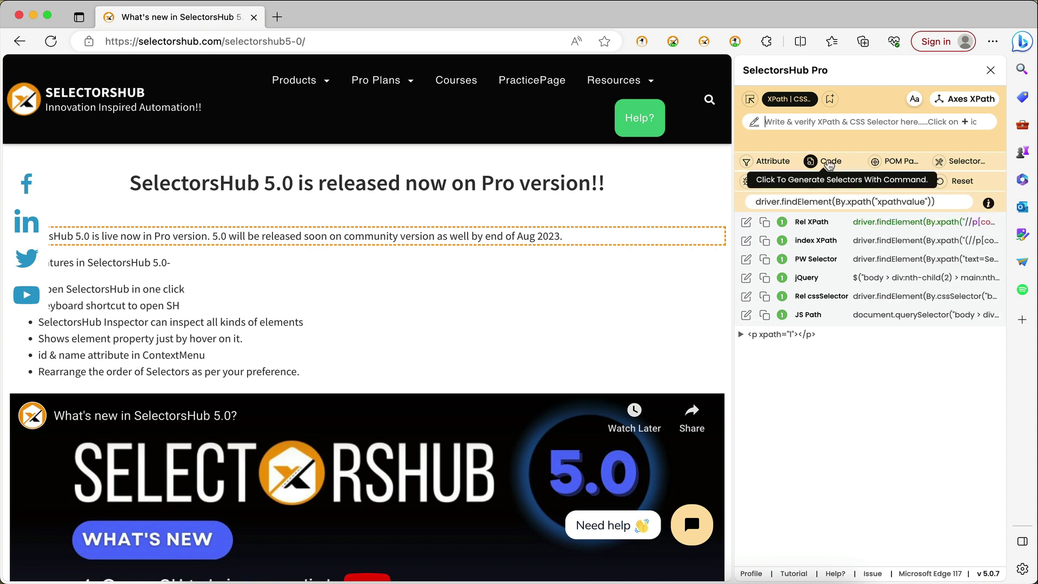
{"action": "left_click", "coordinate": [829, 162]}
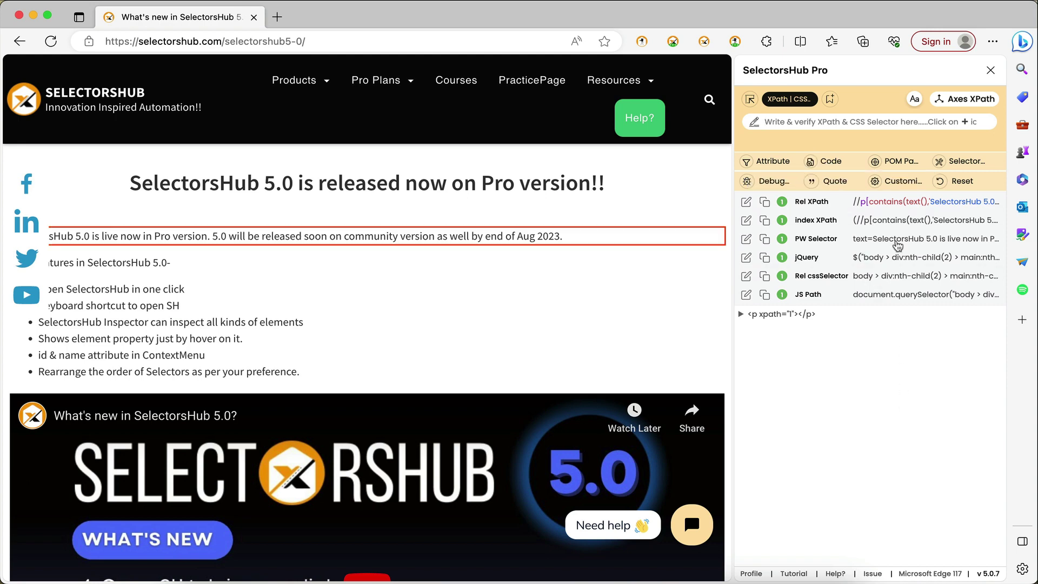
- Open the site's PracticePage and load google.com in a new tab
{"action": "left_click", "coordinate": [548, 86]}
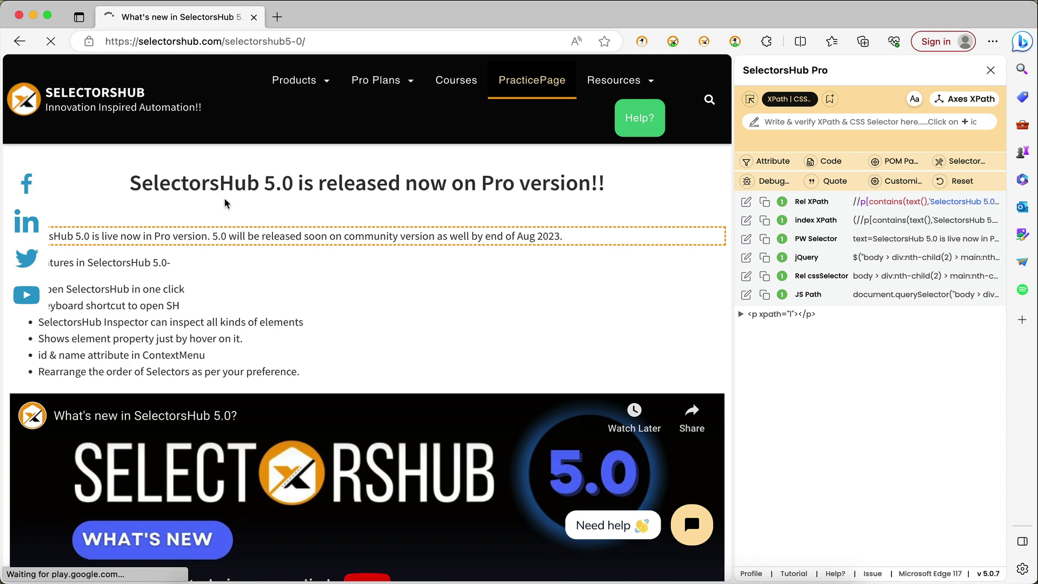
{"action": "left_click", "coordinate": [277, 17]}
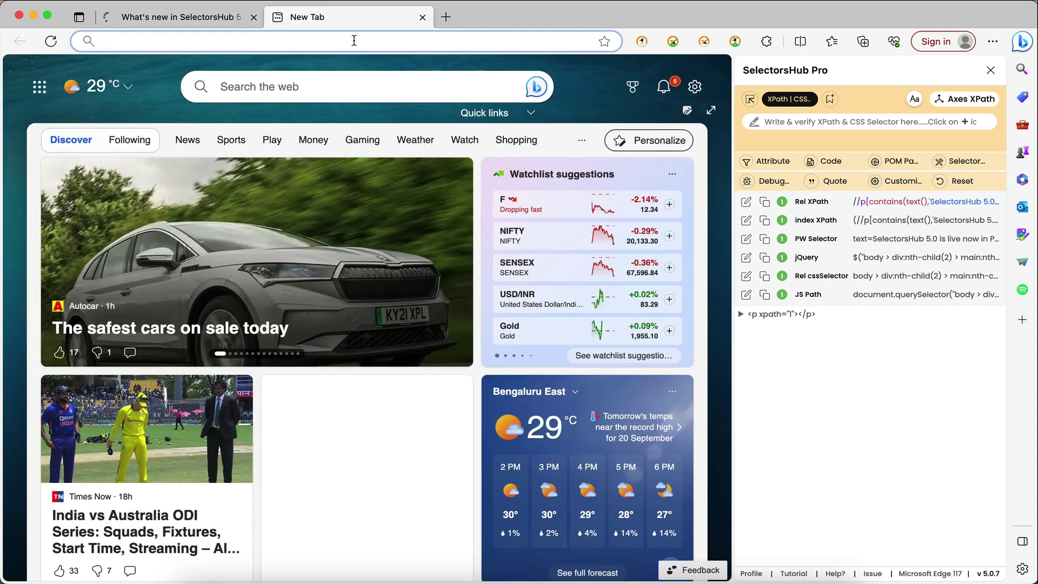
{"action": "type", "text": "goo"}
{"action": "key", "text": "Return"}
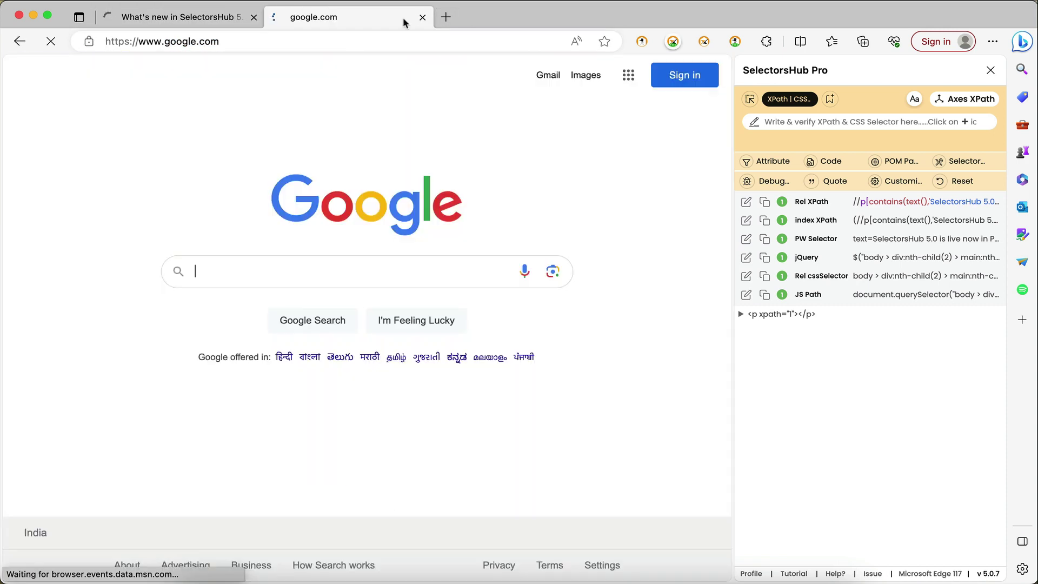
- Load selectorshub.com in another new tab and close the SelectorsHub Pro side panel
{"action": "left_click", "coordinate": [446, 18]}
{"action": "type", "text": "sele"}
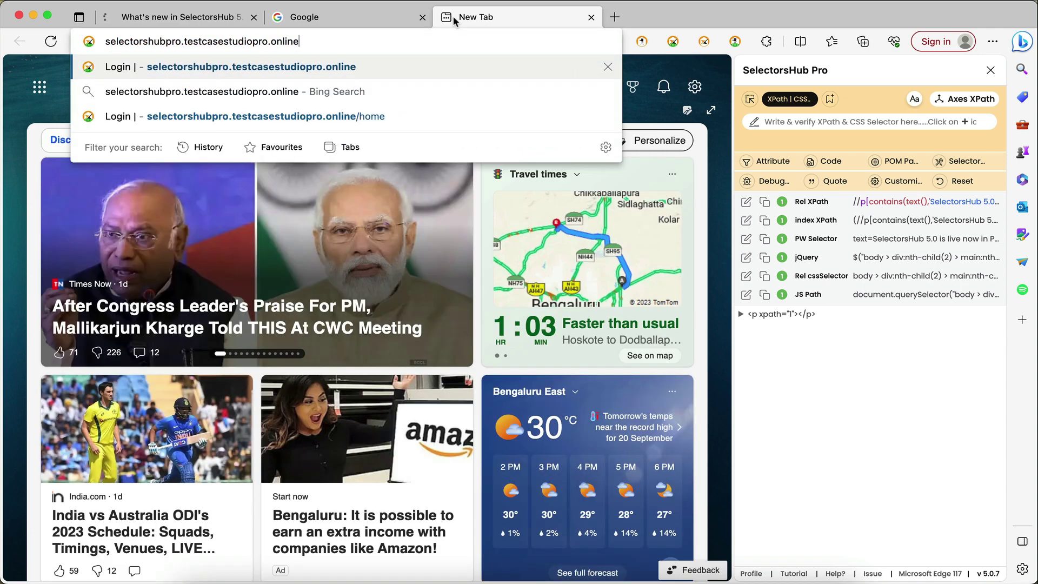
{"action": "type", "text": "x."}
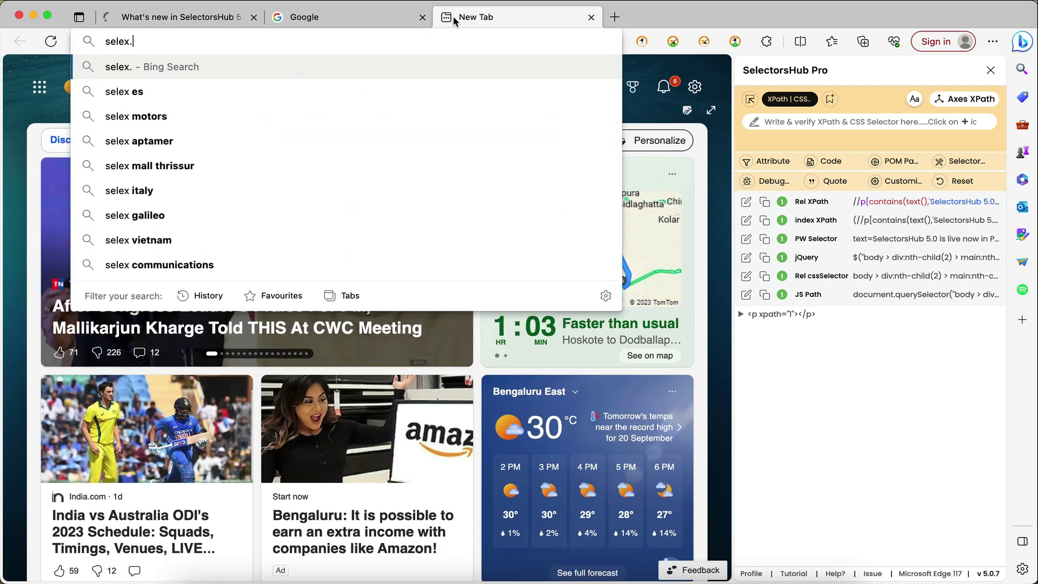
{"action": "key", "text": "BackSpace"}
{"action": "key", "text": "BackSpace"}
{"action": "type", "text": "ctorshub.com/xpa"}
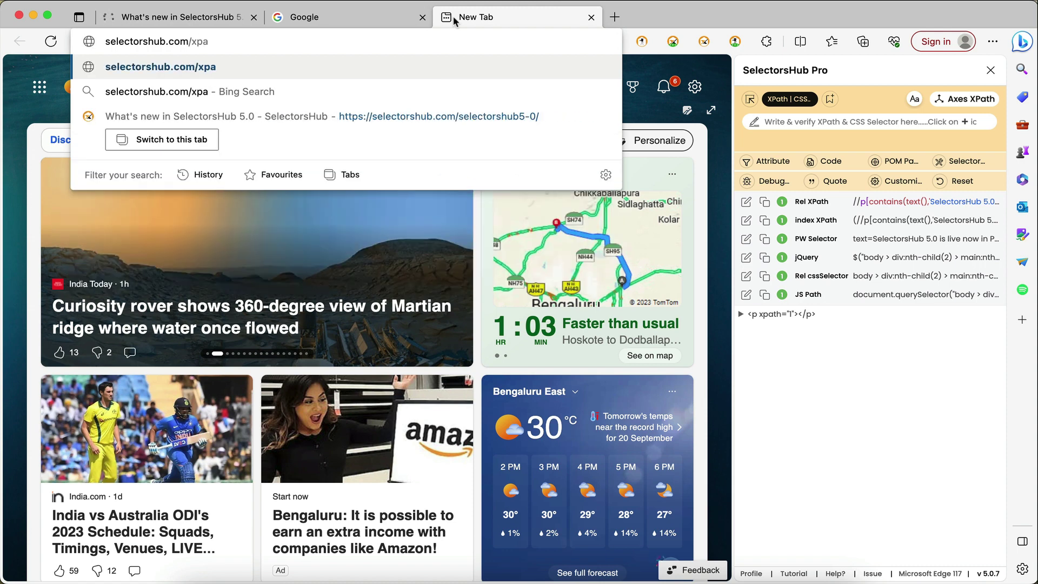
{"action": "type", "text": "th"}
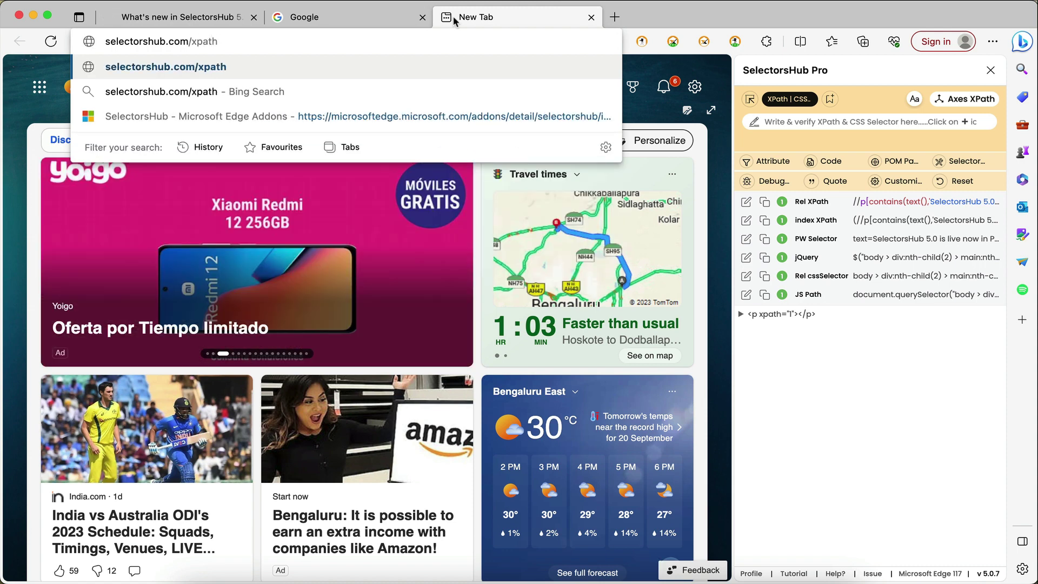
{"action": "key", "text": "BackSpace"}
{"action": "key", "text": "BackSpace"}
{"action": "key", "text": "BackSpace"}
{"action": "key", "text": "BackSpace"}
{"action": "key", "text": "BackSpace"}
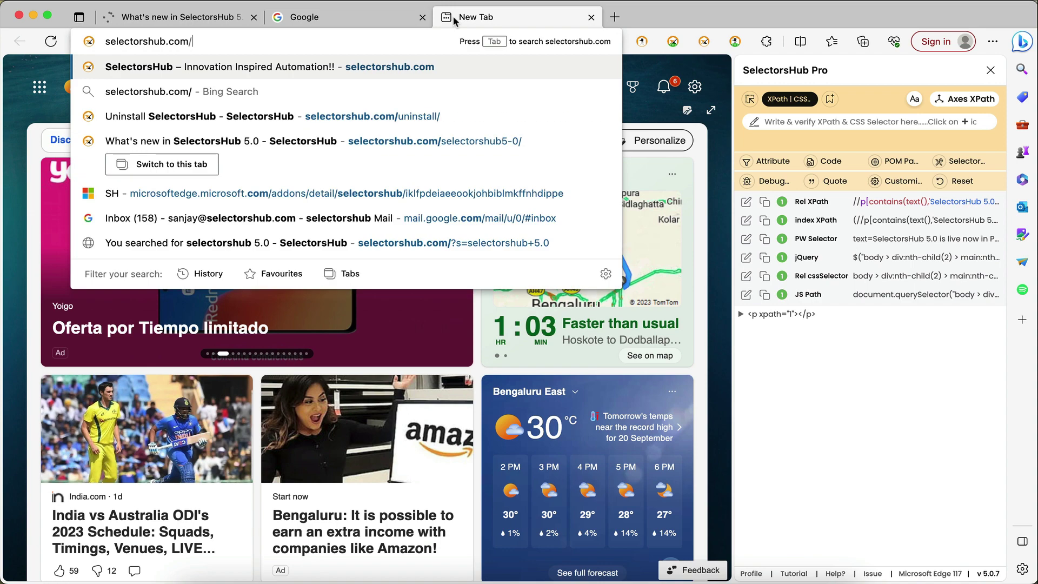
{"action": "key", "text": "Return"}
{"action": "left_click", "coordinate": [673, 42]}
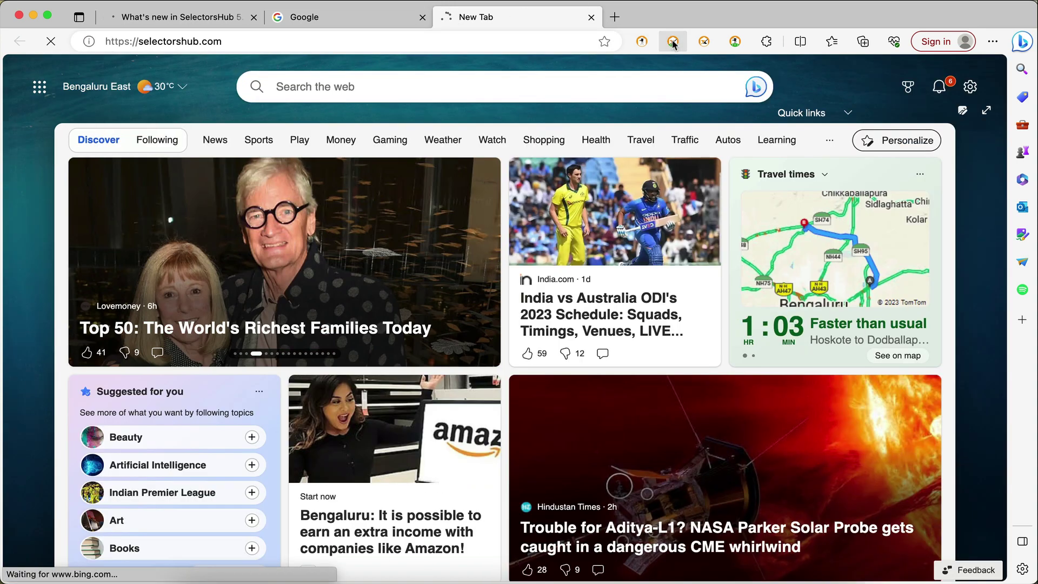
- Show the SelectorsHub Pro copy options for the search box on the Google page
{"action": "left_click", "coordinate": [332, 18]}
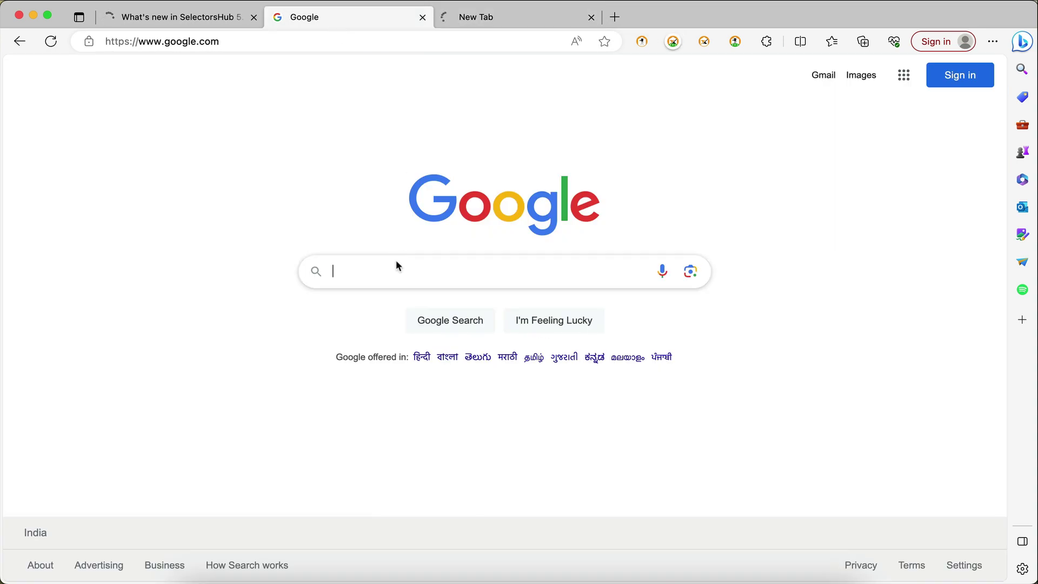
{"action": "right_click", "coordinate": [363, 264]}
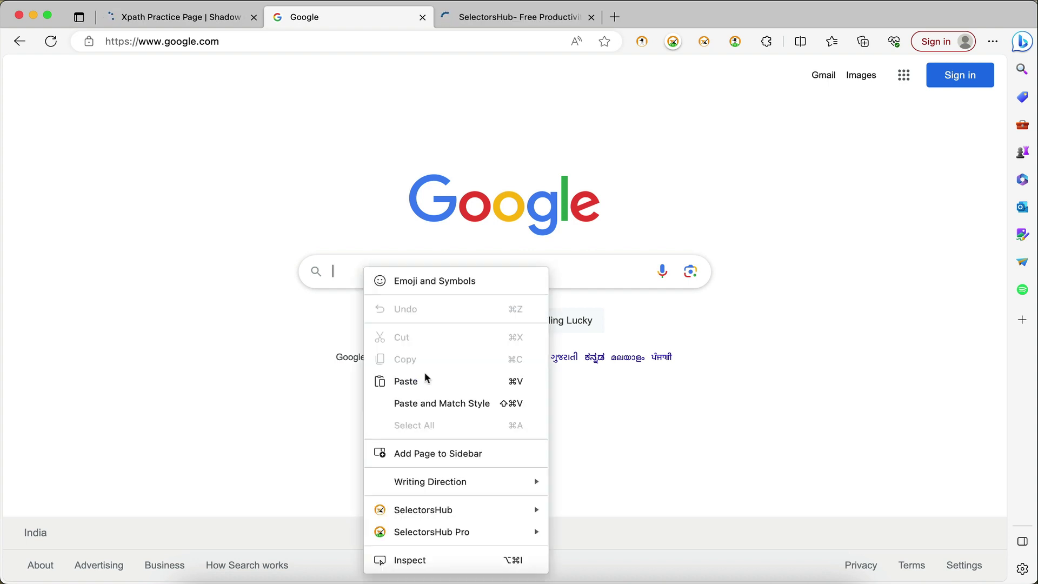
{"action": "mouse_move", "coordinate": [489, 531]}
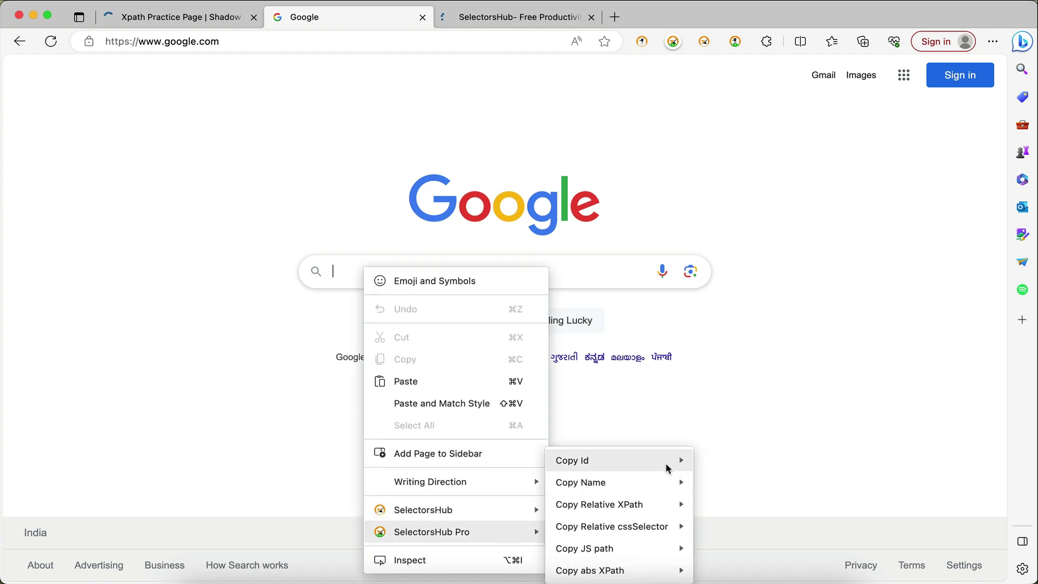
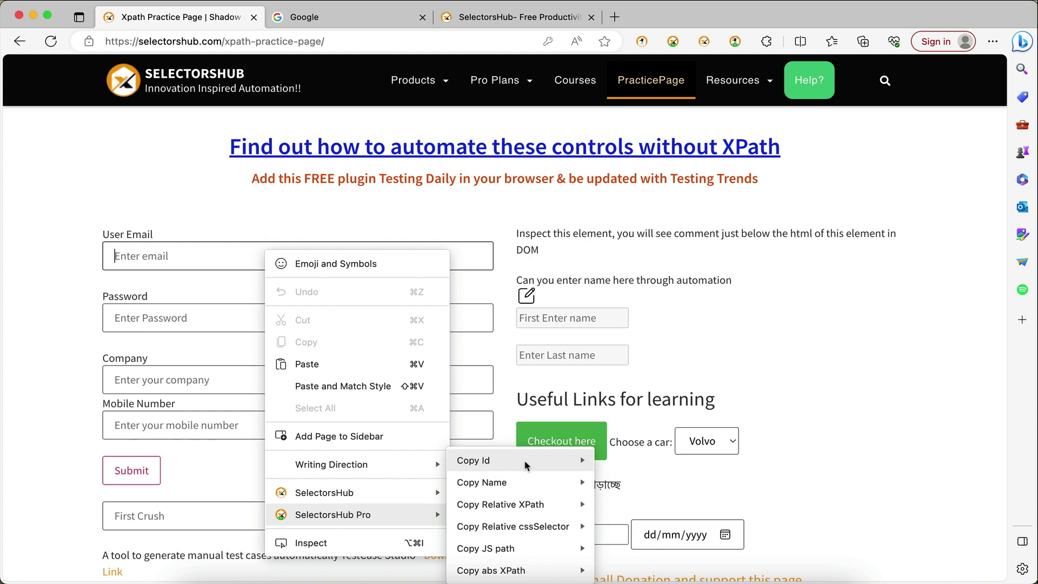
- Check the Copy Name and Copy Id values for the User Email field on the XPath practice page, and dismiss the options
{"action": "mouse_move", "coordinate": [584, 482]}
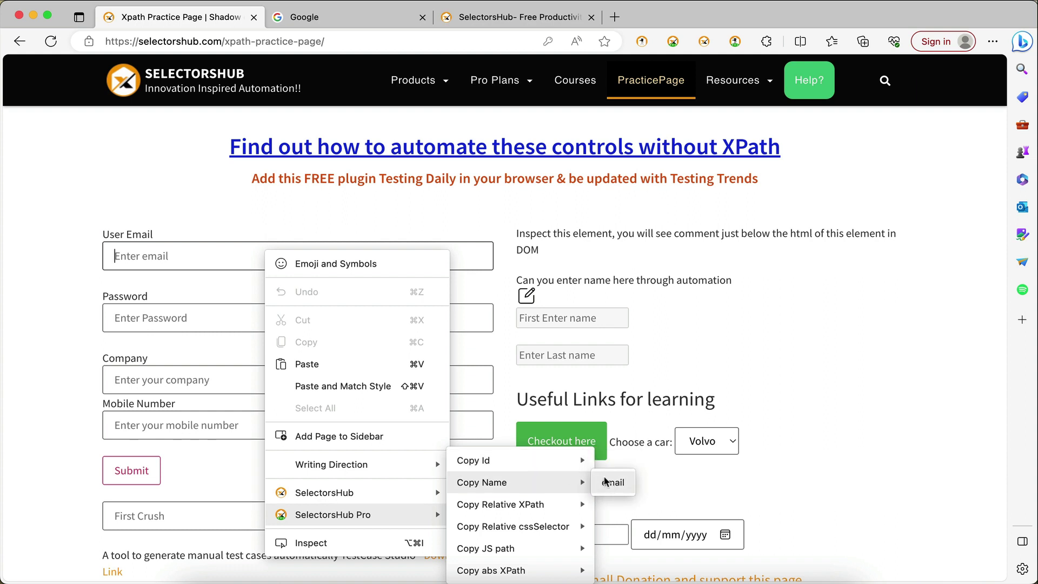
{"action": "mouse_move", "coordinate": [581, 460]}
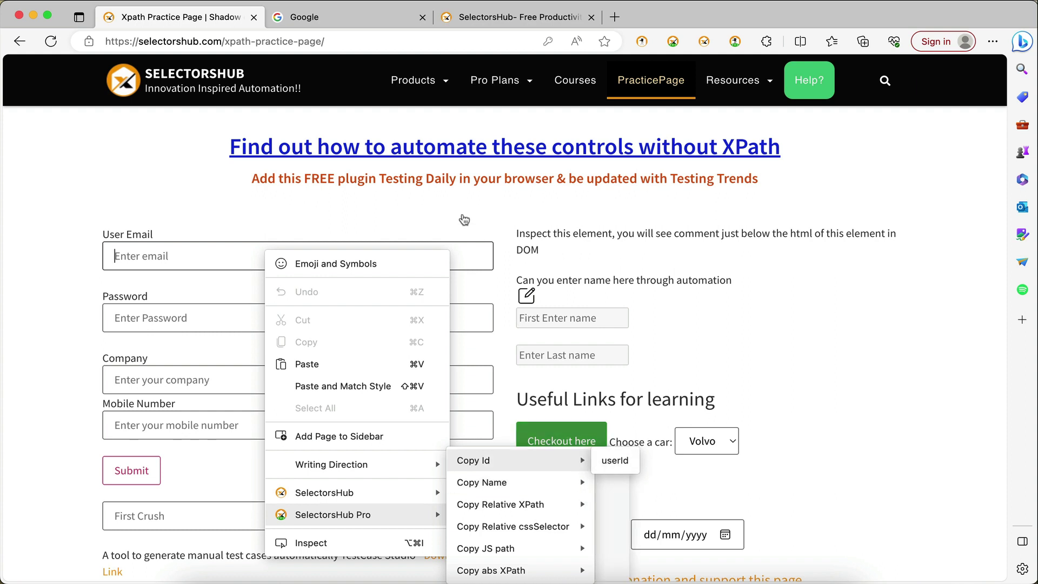
{"action": "left_click", "coordinate": [861, 276]}
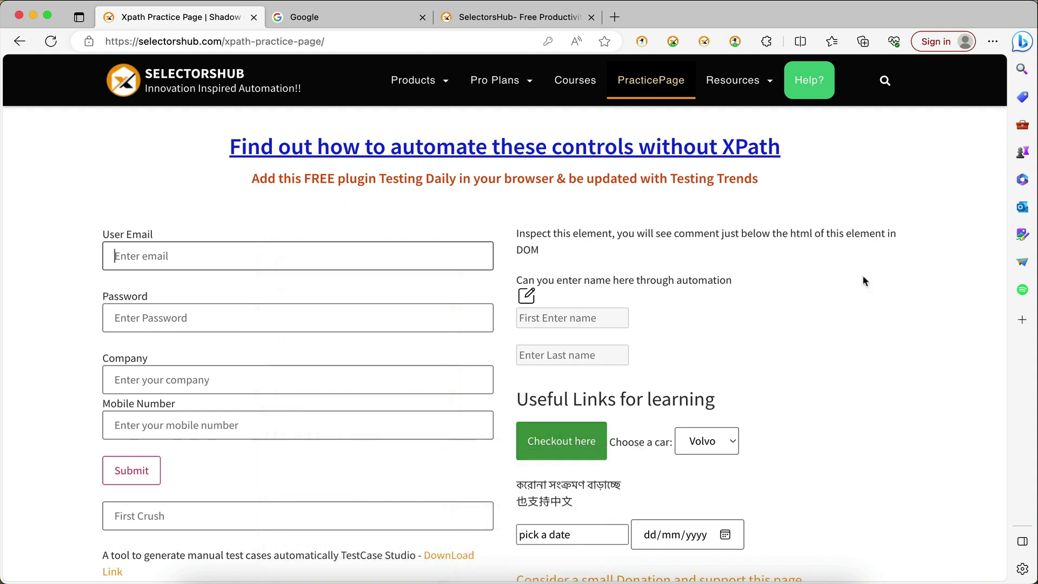
- Open the SelectorsHub Pro side panel and examine practice page elements with the element inspector, including the shadow DOM pizza name field
{"action": "left_click", "coordinate": [680, 42]}
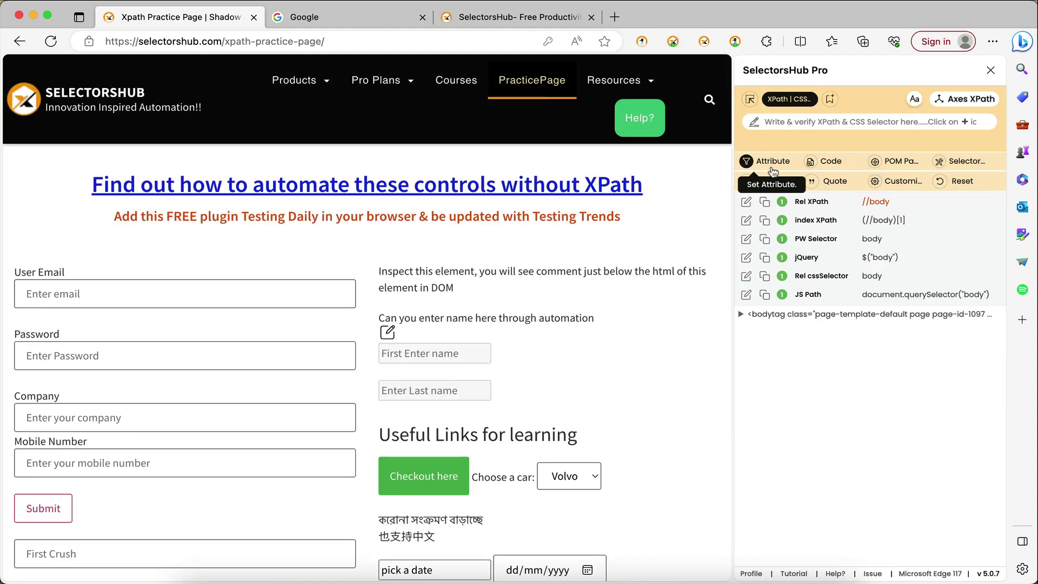
{"action": "left_click", "coordinate": [749, 99]}
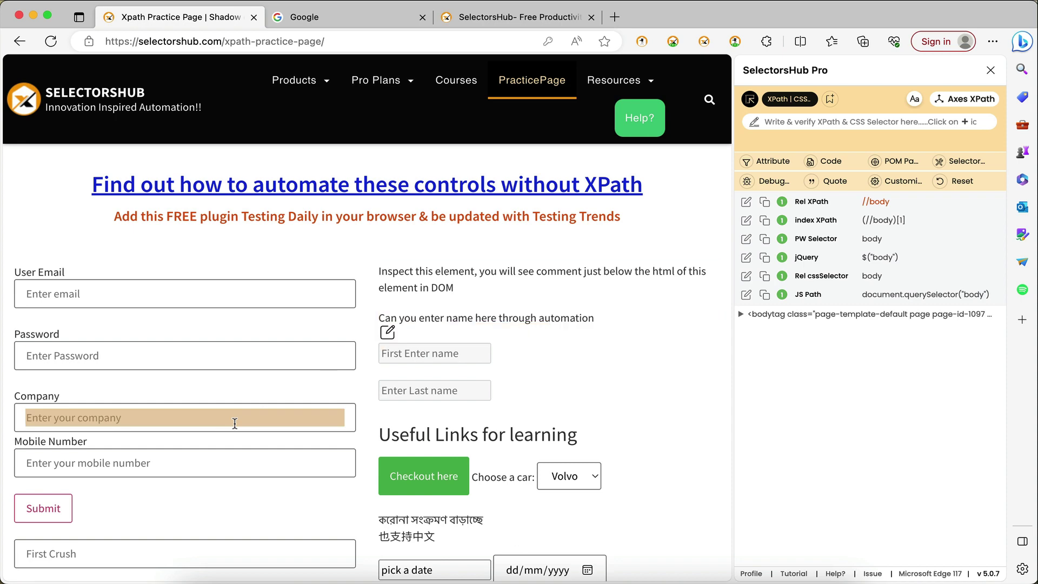
{"action": "scroll", "coordinate": [234, 423], "scroll_direction": "down", "scroll_amount": 6}
{"action": "scroll", "coordinate": [235, 423], "scroll_direction": "down", "scroll_amount": 12}
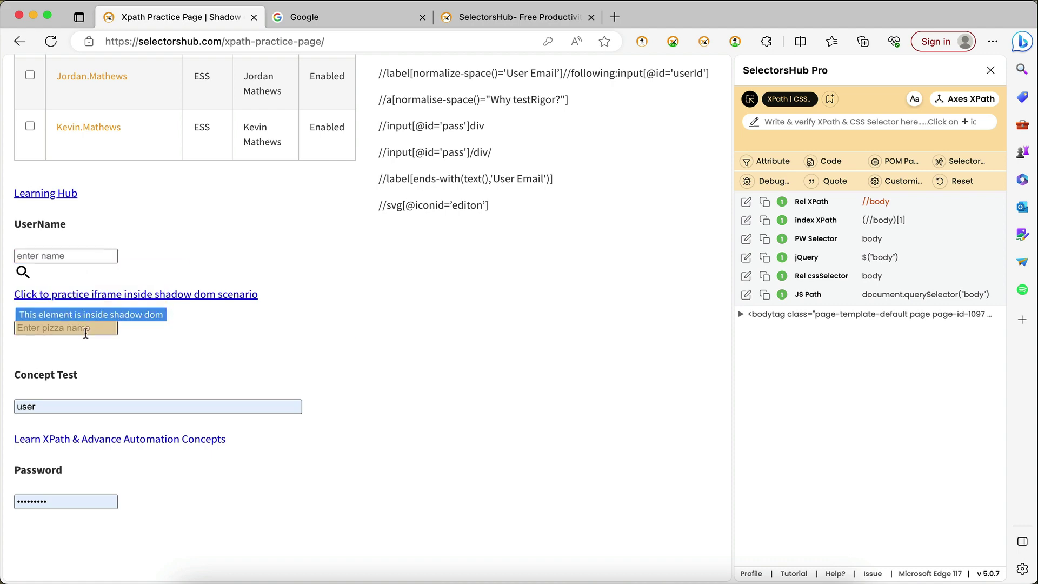
{"action": "scroll", "coordinate": [196, 243], "scroll_direction": "up", "scroll_amount": 11}
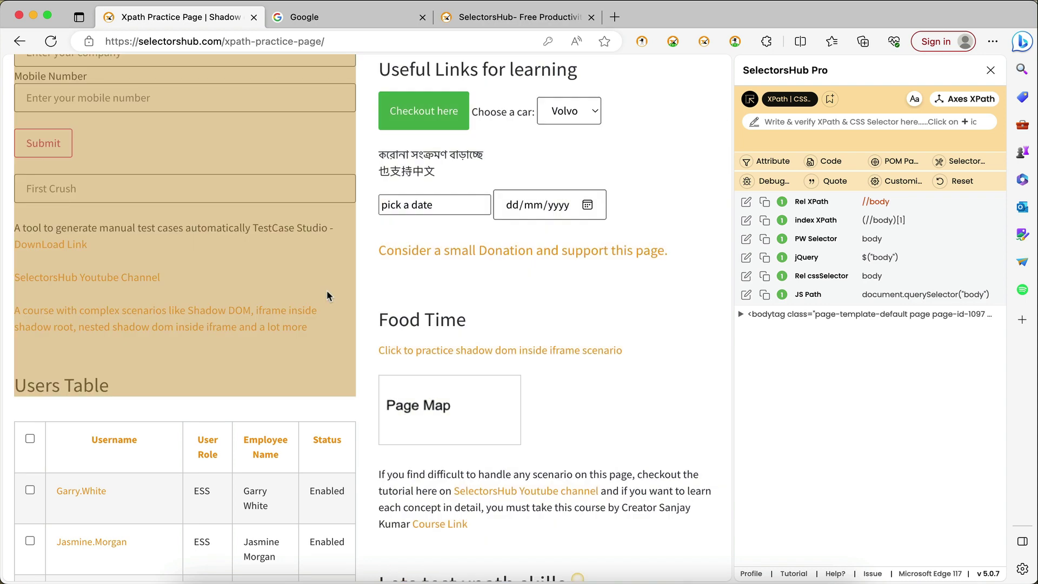
- Open the practice page's link to the iframe and nested iframe scenarios
{"action": "scroll", "coordinate": [327, 295], "scroll_direction": "down", "scroll_amount": 1}
{"action": "scroll", "coordinate": [328, 296], "scroll_direction": "down", "scroll_amount": 10}
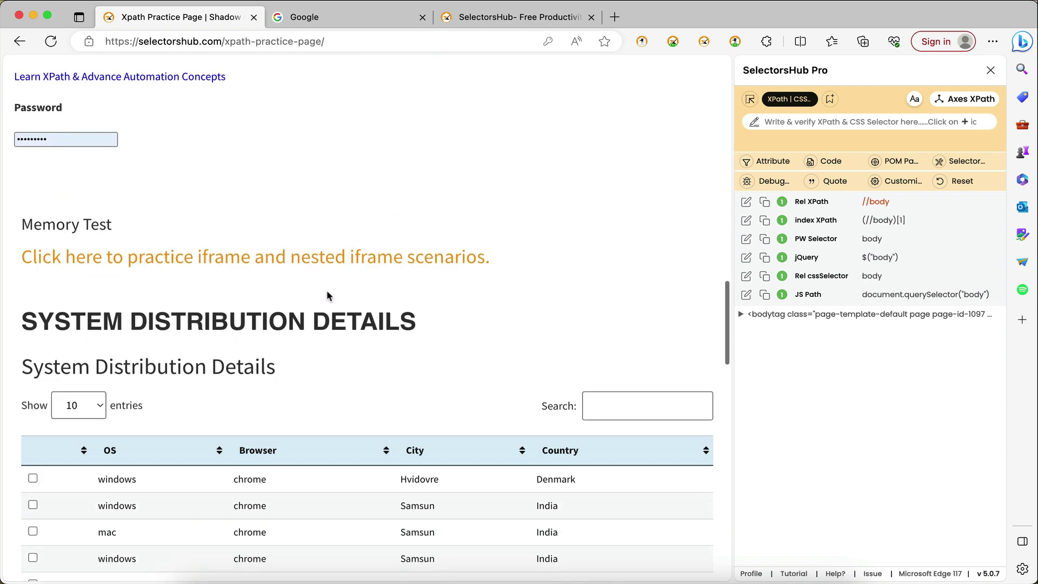
{"action": "scroll", "coordinate": [328, 295], "scroll_direction": "down", "scroll_amount": 3}
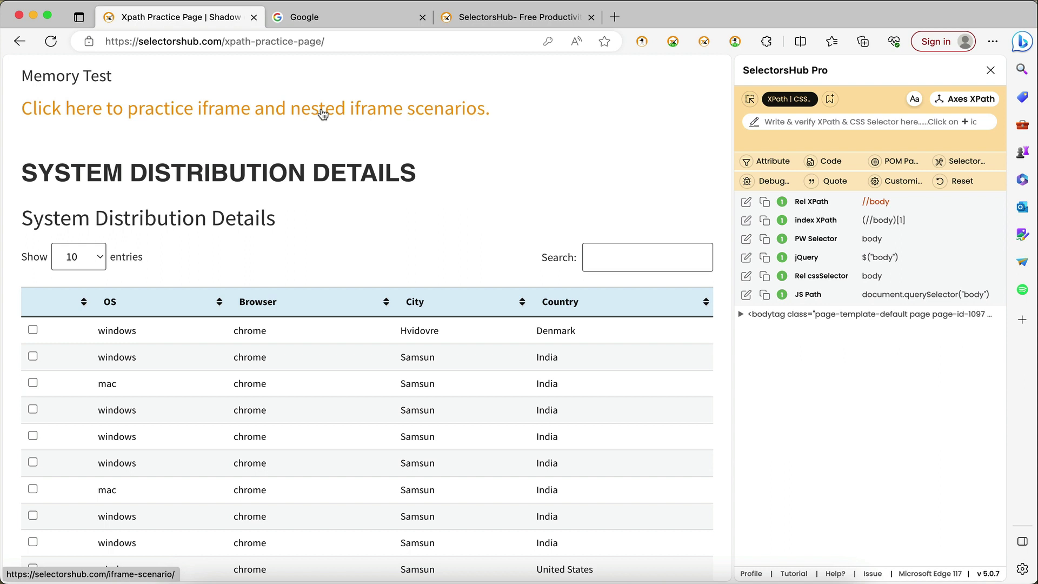
{"action": "left_click", "coordinate": [320, 108]}
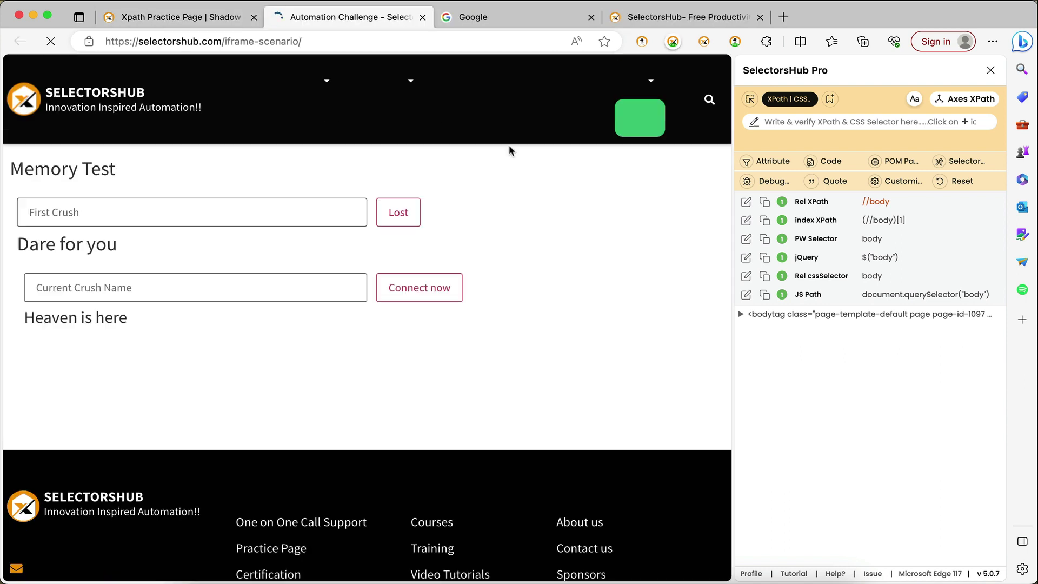
- Reload the iframe scenario page to apply the updated extension settings, and reopen the SelectorsHub Pro side panel
{"action": "left_click", "coordinate": [750, 99]}
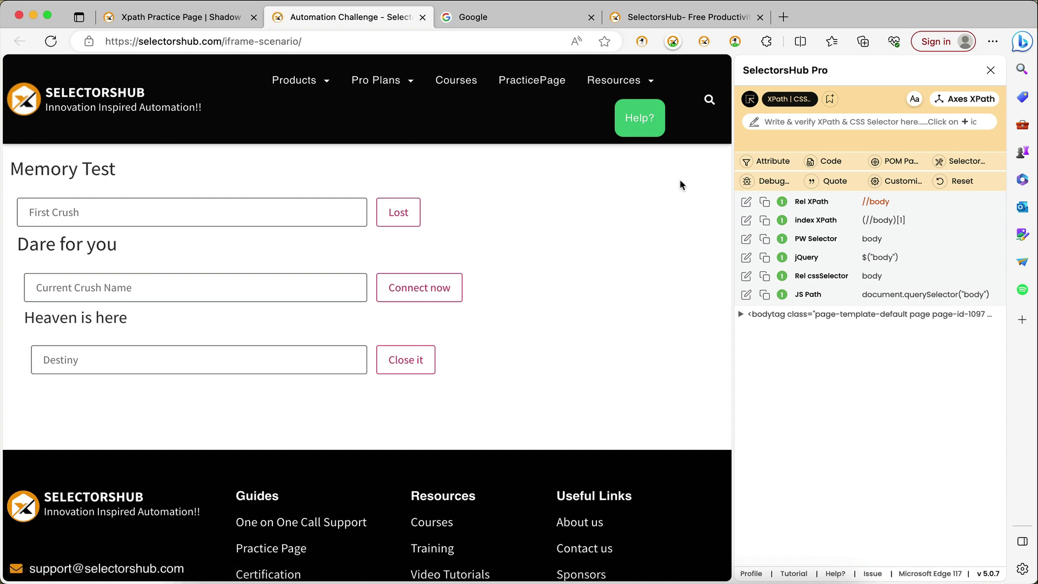
{"action": "right_click", "coordinate": [620, 189]}
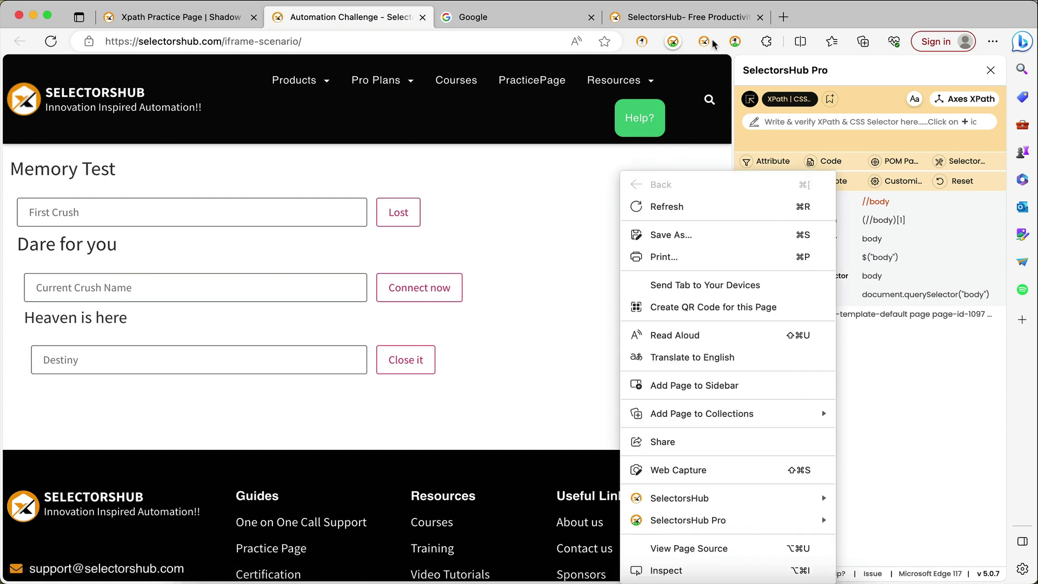
{"action": "left_click", "coordinate": [674, 43]}
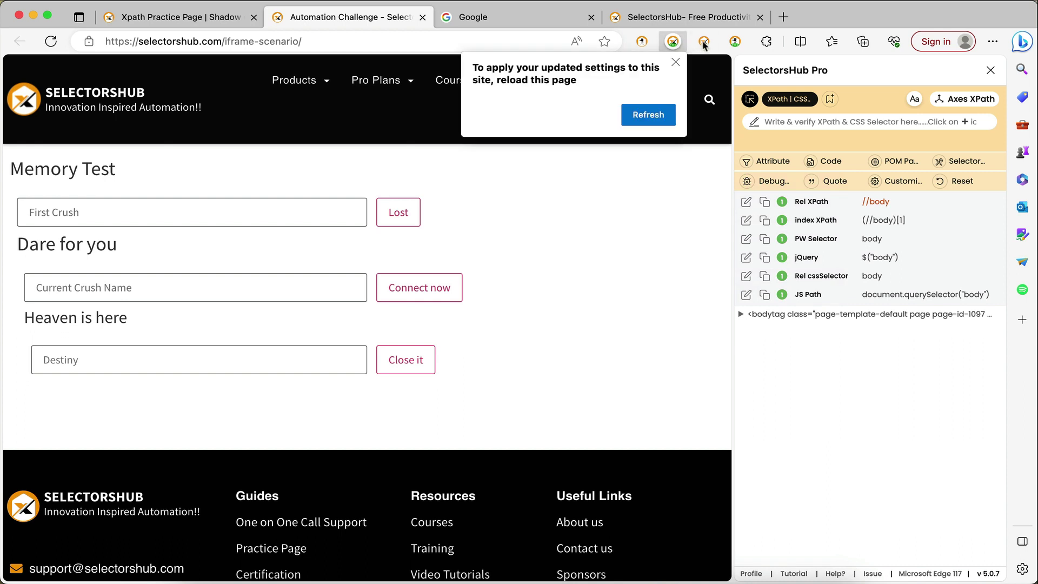
{"action": "left_click", "coordinate": [658, 111]}
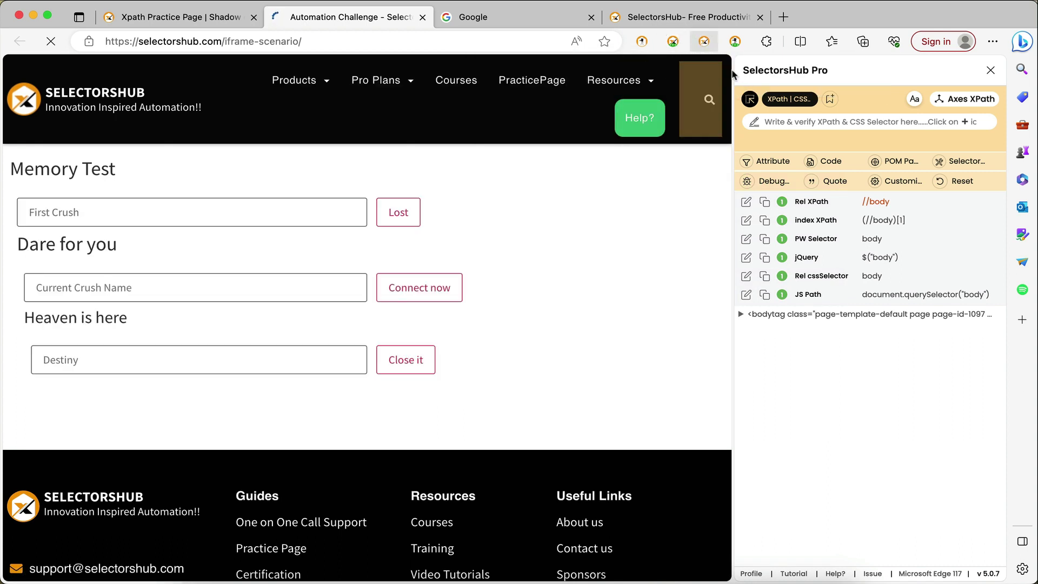
{"action": "left_click", "coordinate": [672, 42]}
{"action": "left_click", "coordinate": [673, 42]}
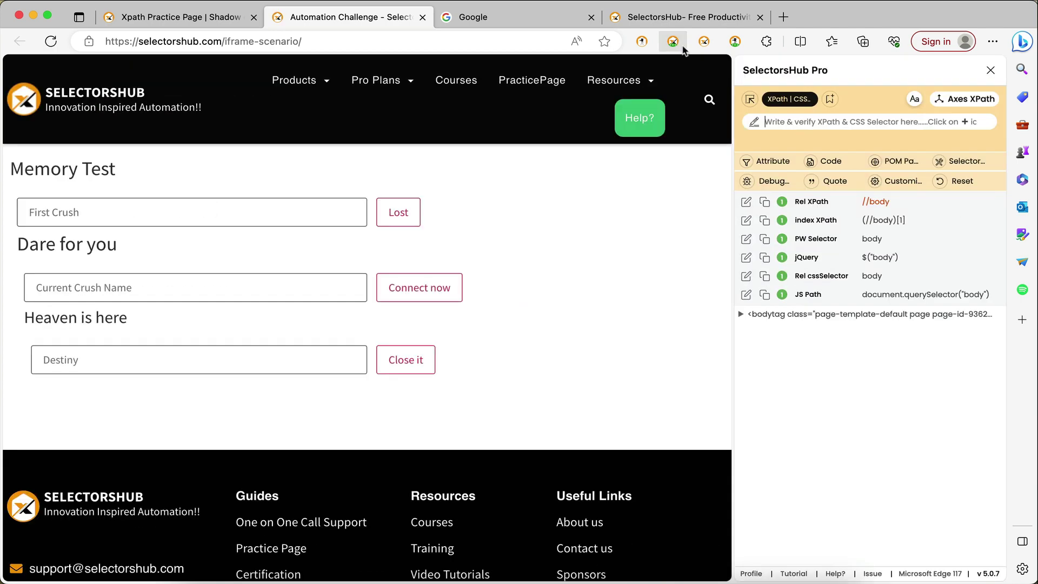
- Inspect the First Crush field inside the iframe with the element inspector, then try // in the selector editor and clear it
{"action": "left_click", "coordinate": [749, 99]}
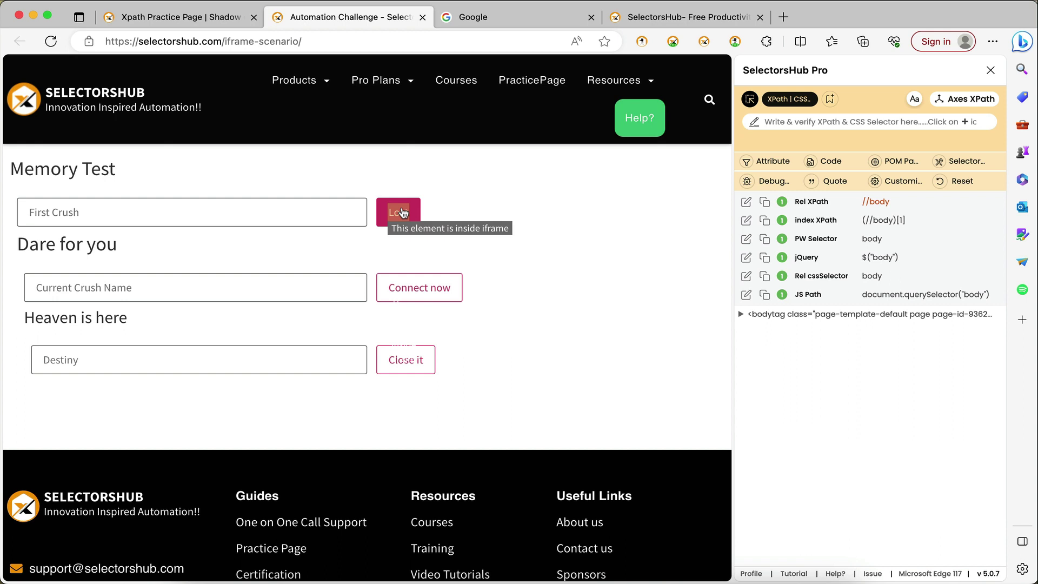
{"action": "left_click", "coordinate": [292, 210]}
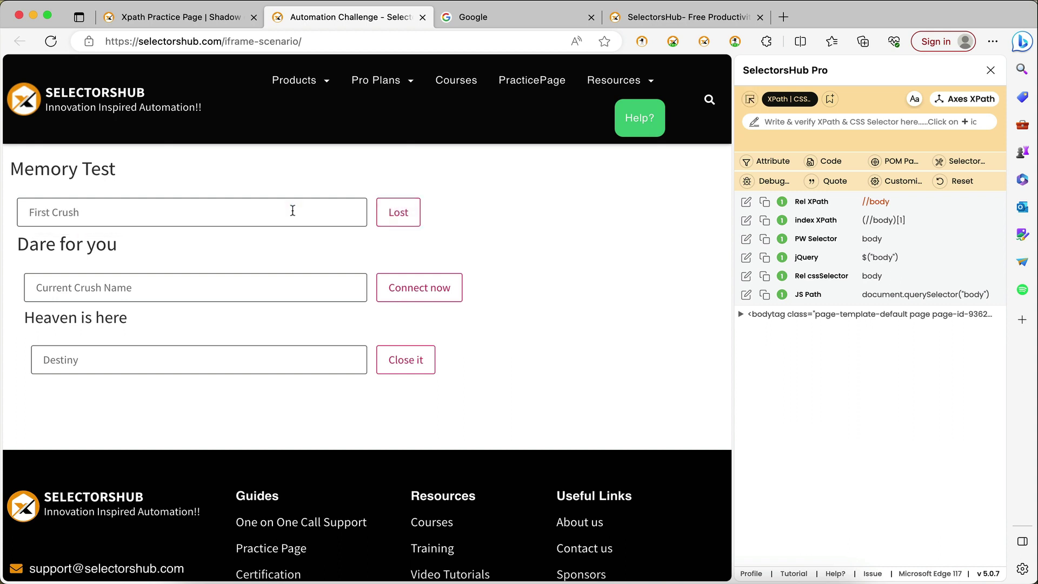
{"action": "left_click", "coordinate": [815, 122]}
{"action": "type", "text": "//"}
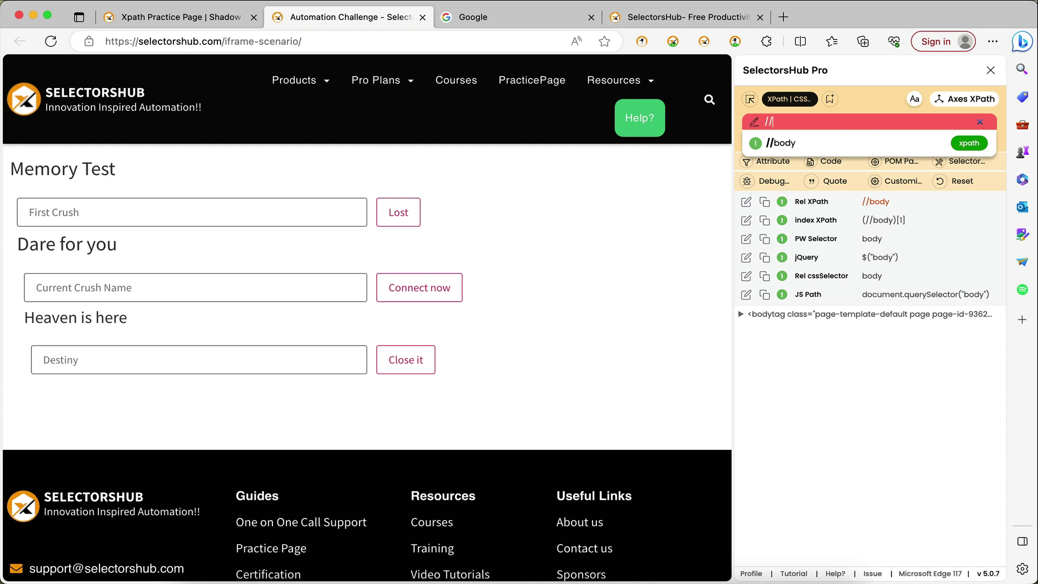
{"action": "key", "text": "BackSpace"}
{"action": "key", "text": "BackSpace"}
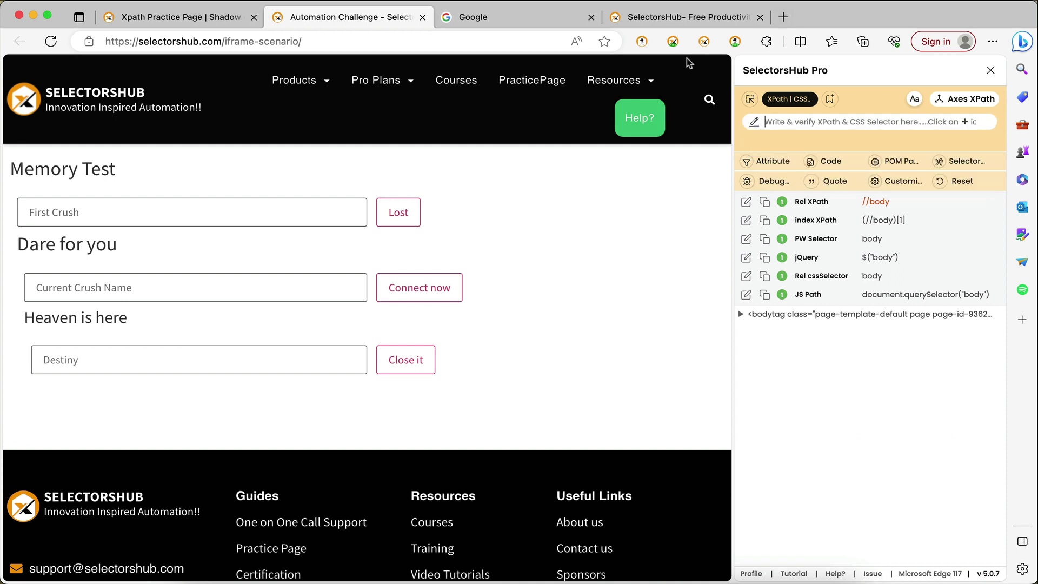
- Inspect the iframe area in DevTools, examine its selectors in the SelectorsHub Pro pane, then return to Styles and close DevTools
{"action": "right_click", "coordinate": [539, 258]}
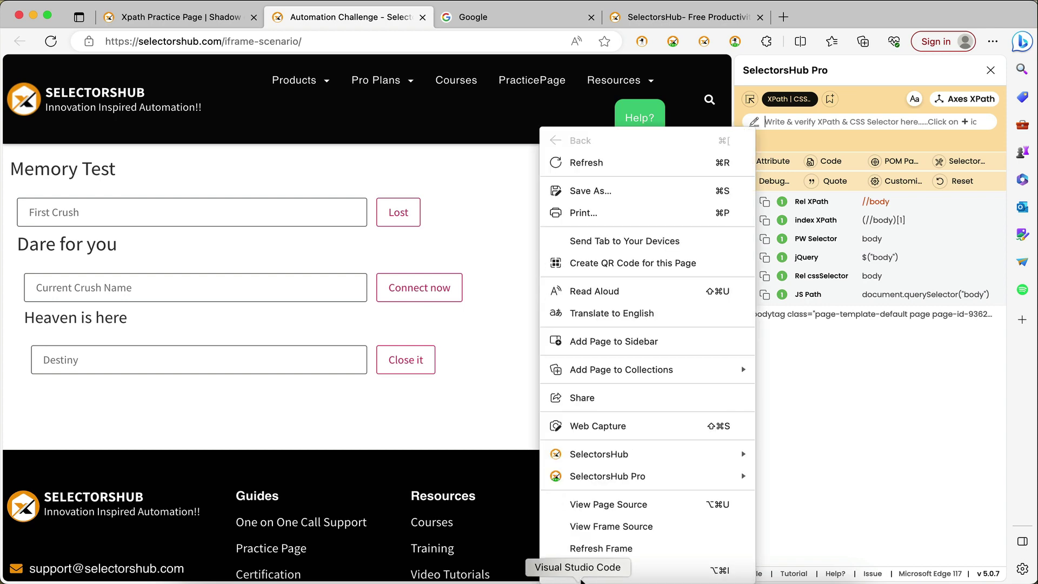
{"action": "left_click", "coordinate": [579, 568]}
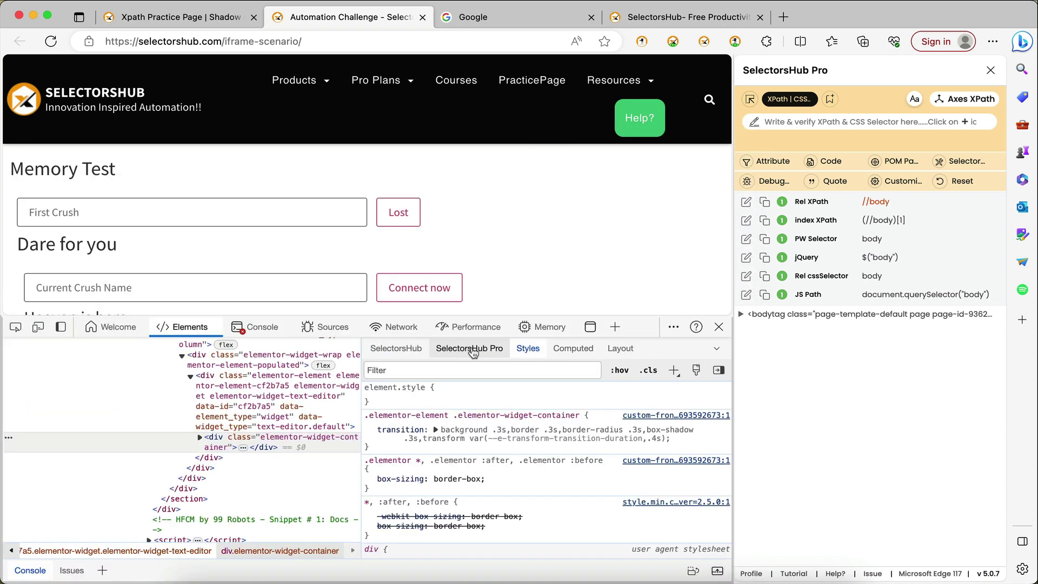
{"action": "left_click", "coordinate": [469, 349]}
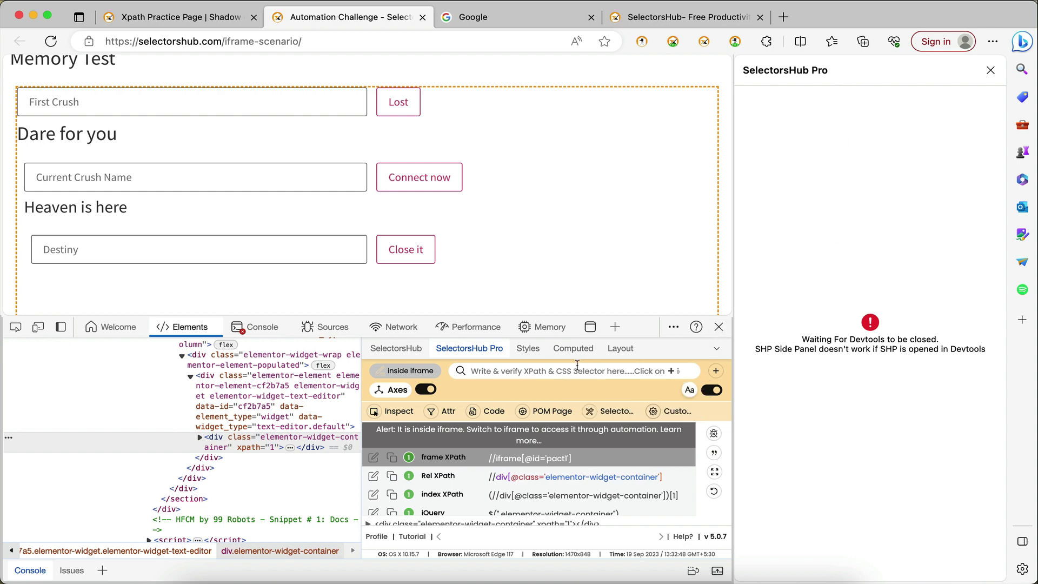
{"action": "left_click", "coordinate": [527, 348]}
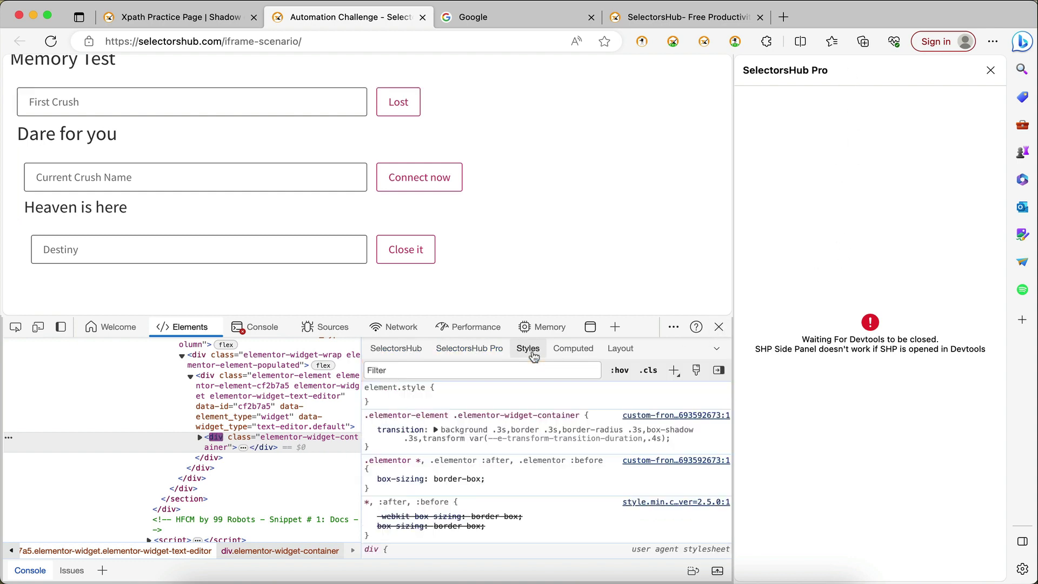
{"action": "left_click", "coordinate": [718, 326]}
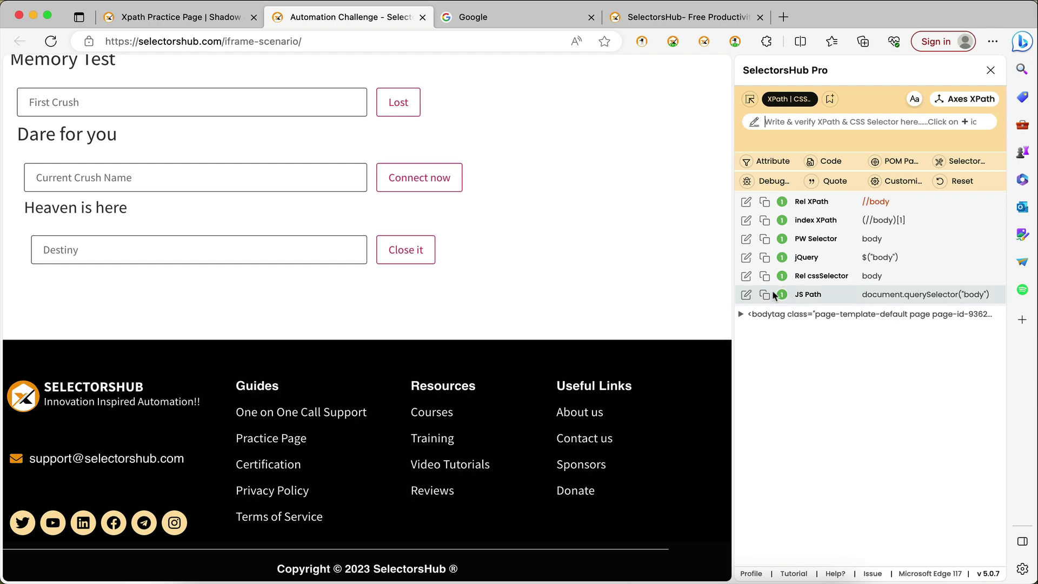
- Inspect the iframe area again to view DevTools alongside the SelectorsHub Pro side panel, and close DevTools
{"action": "right_click", "coordinate": [546, 238]}
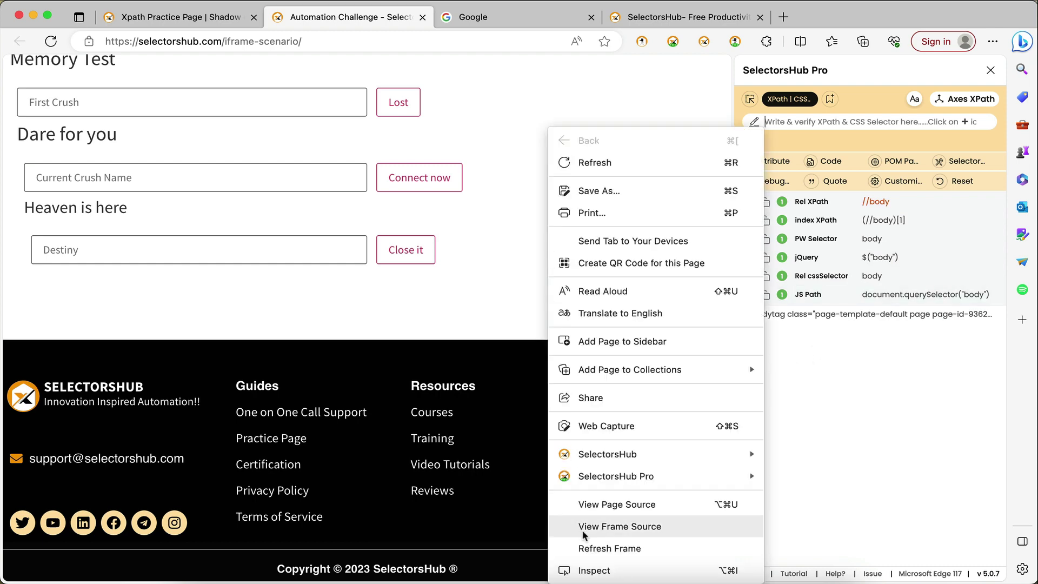
{"action": "left_click", "coordinate": [586, 570]}
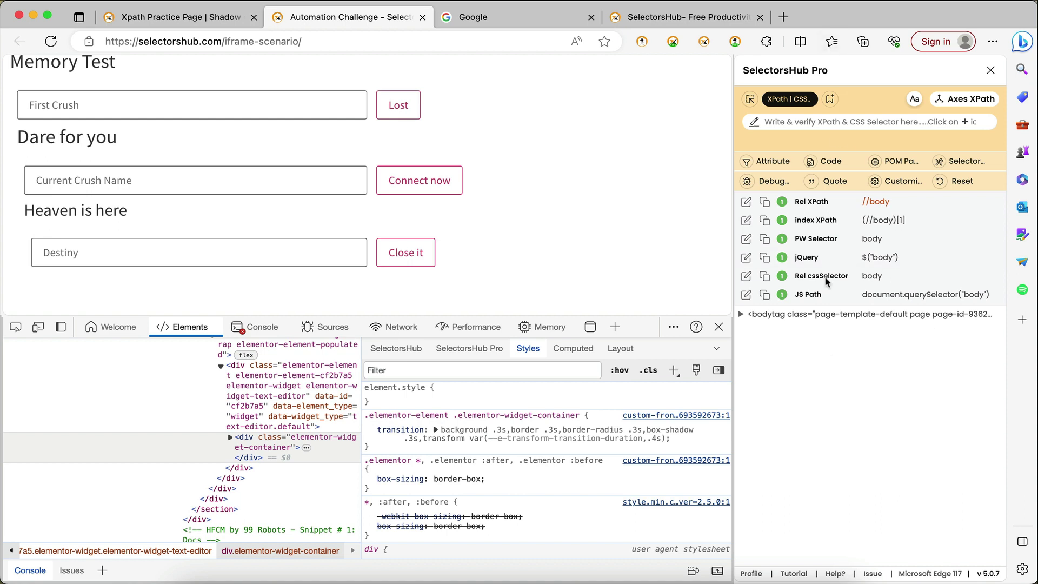
{"action": "left_click", "coordinate": [720, 327]}
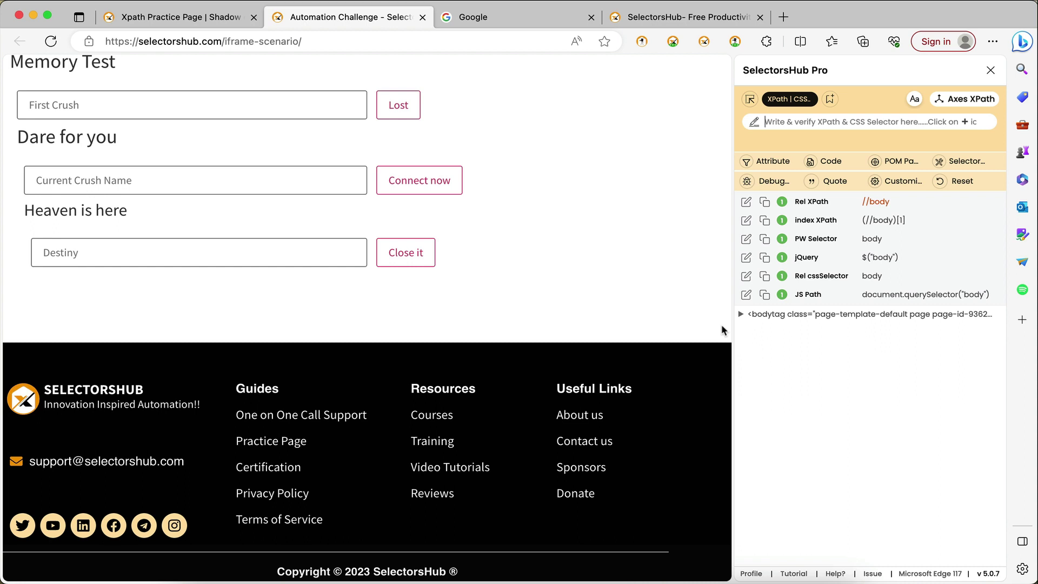
- Show the free SelectorsHub side panel on the iframe scenario page and close it
{"action": "left_click", "coordinate": [705, 41]}
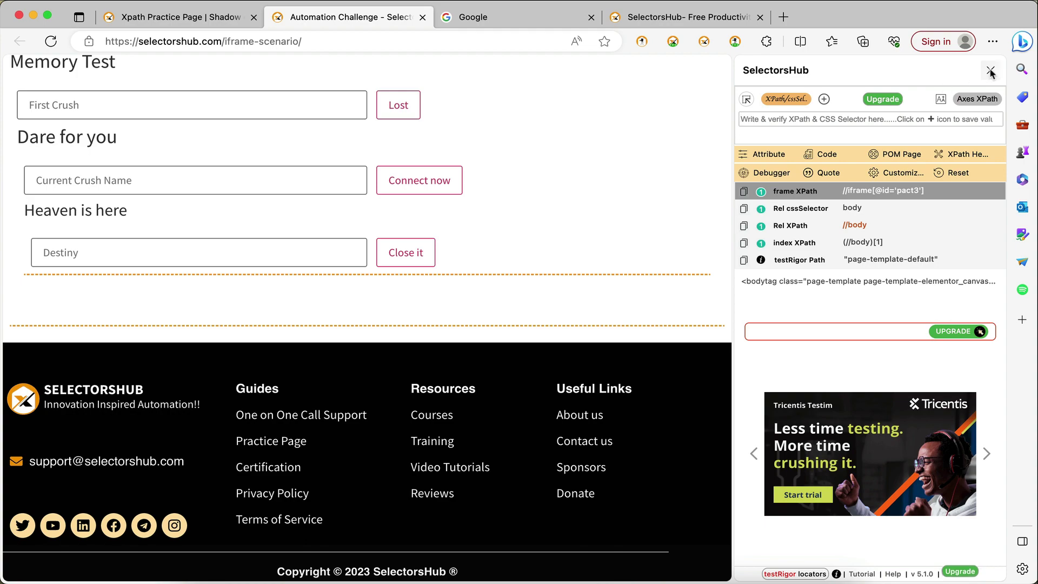
{"action": "left_click", "coordinate": [990, 70]}
{"action": "scroll", "coordinate": [676, 134], "scroll_direction": "up", "scroll_amount": 3}
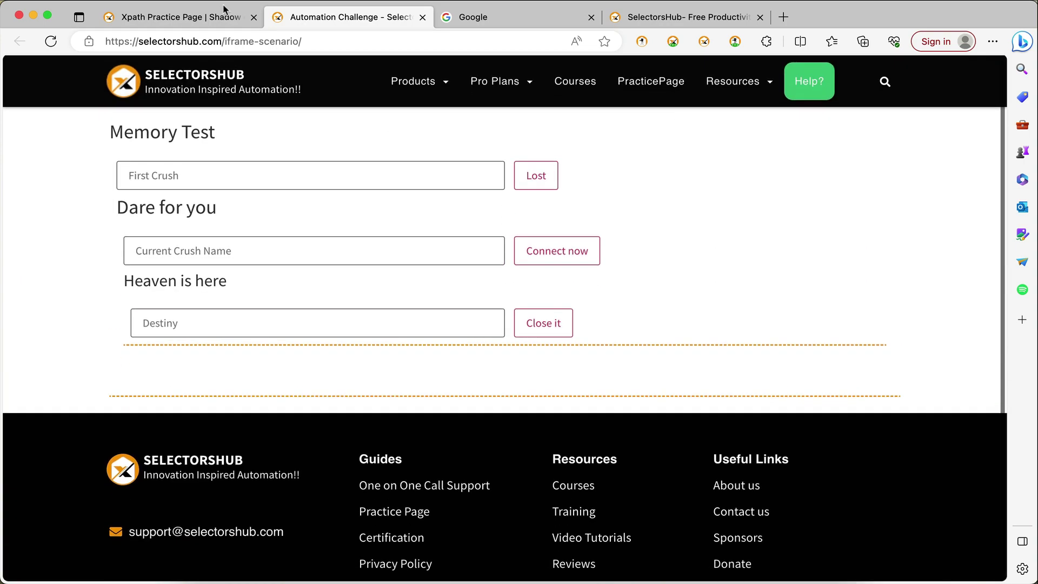
- Return to the XPath practice page and toggle the free SelectorsHub side panel open and closed
{"action": "left_click", "coordinate": [185, 18]}
{"action": "scroll", "coordinate": [477, 153], "scroll_direction": "up", "scroll_amount": 10}
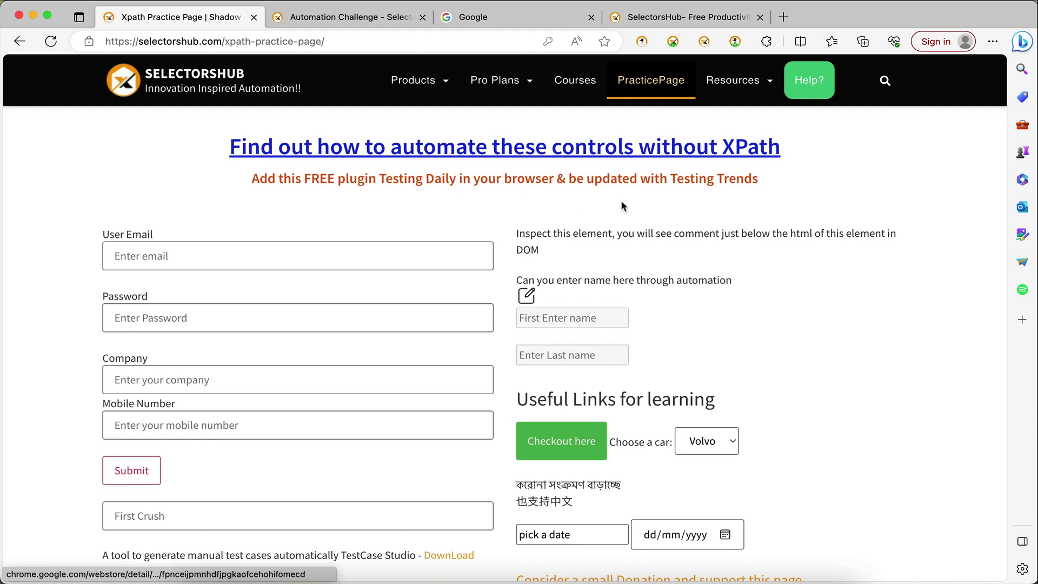
{"action": "left_click", "coordinate": [703, 41]}
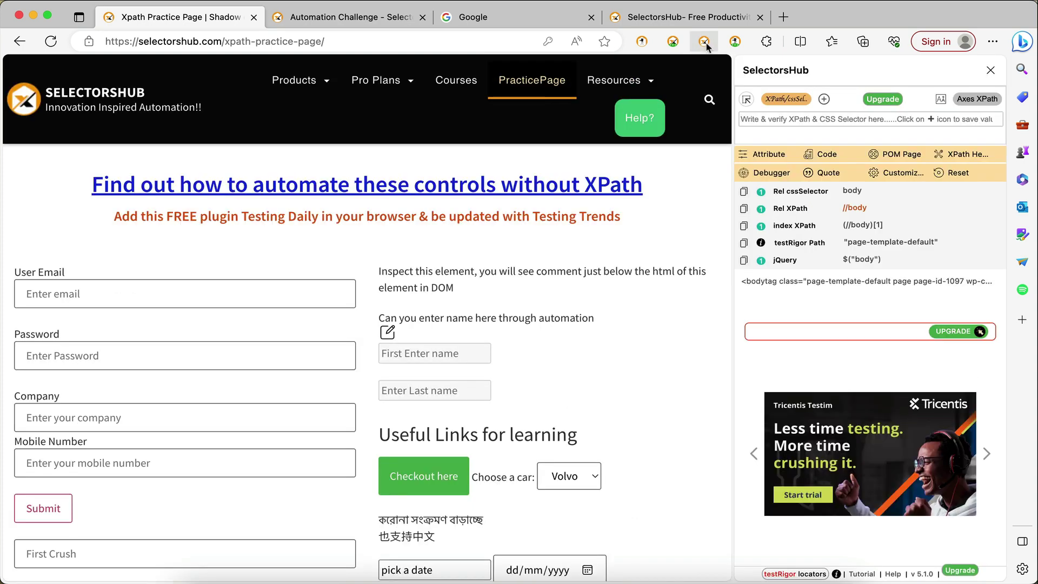
{"action": "left_click", "coordinate": [706, 46]}
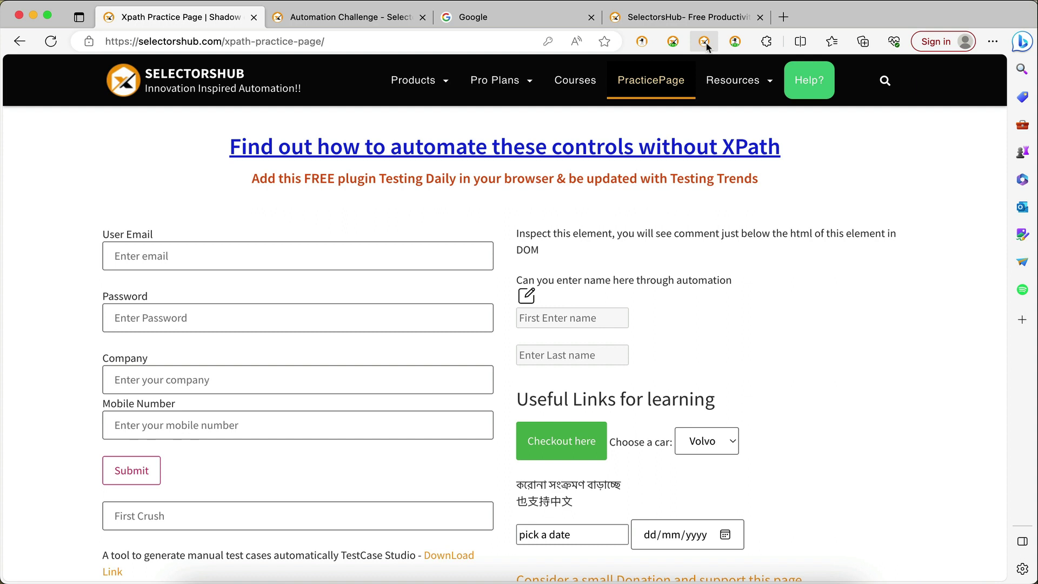
{"action": "left_click", "coordinate": [754, 3]}
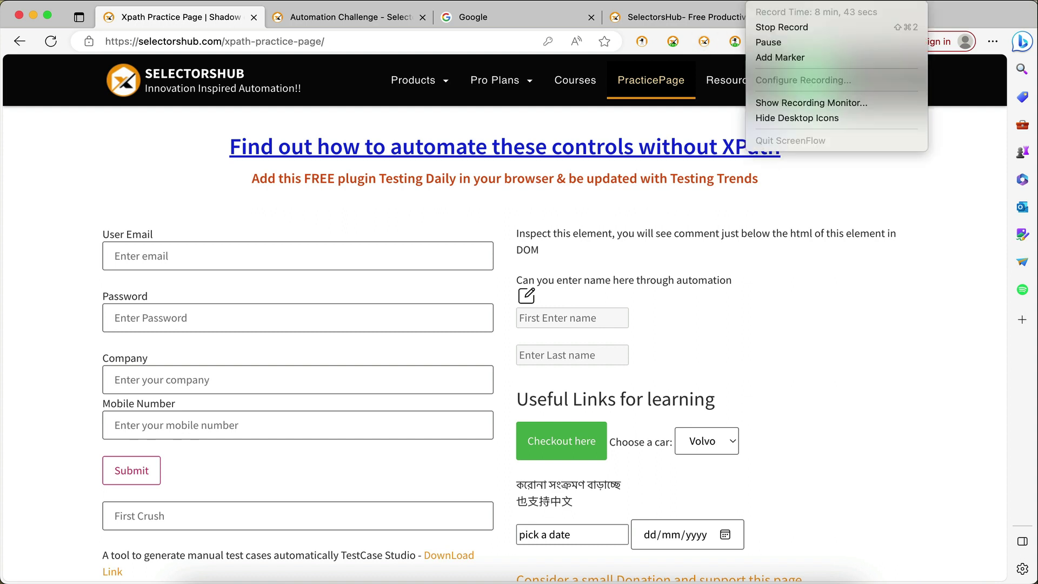
{"action": "left_click", "coordinate": [772, 28]}
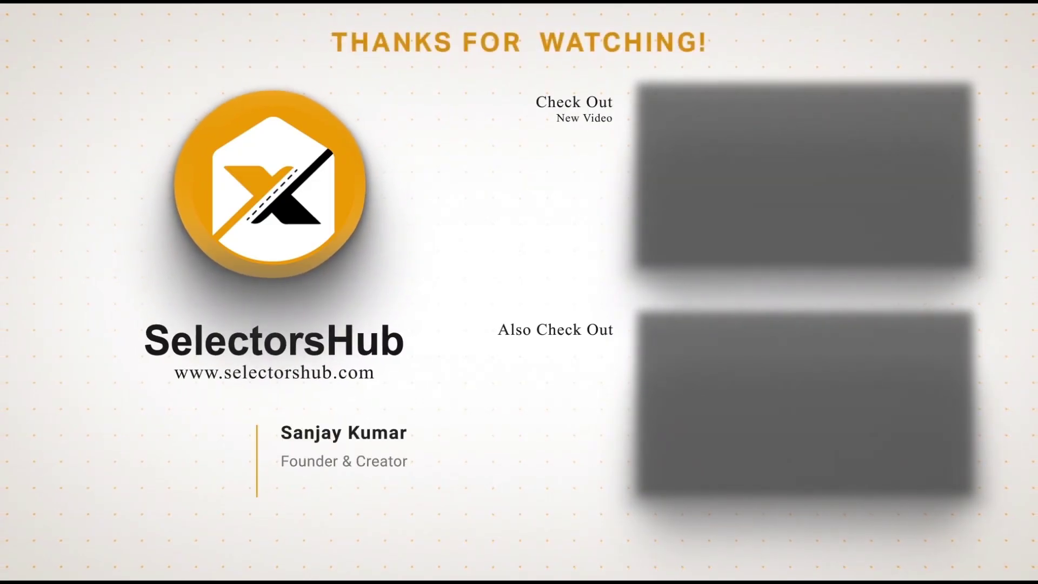